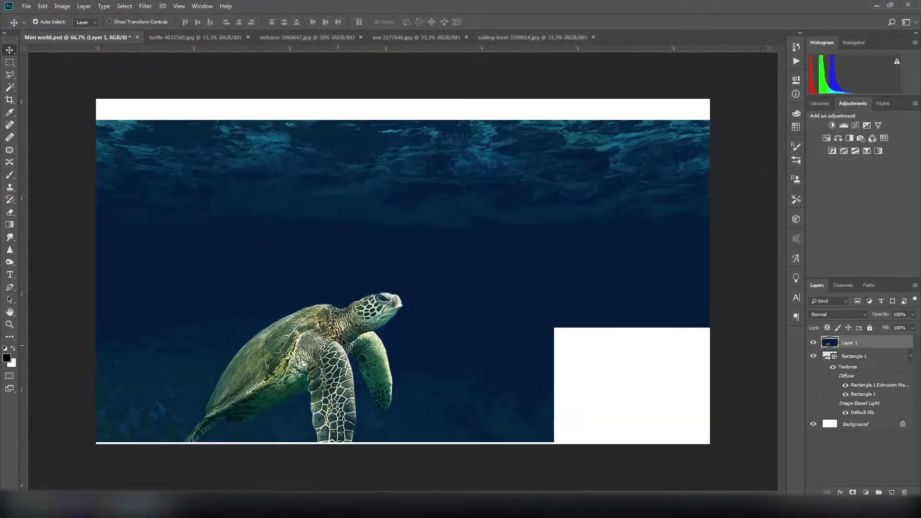
Scale the turtle photo down to about 26% and move it over the box.
scroll(567, 292, down, 3)
key(ctrl+t)
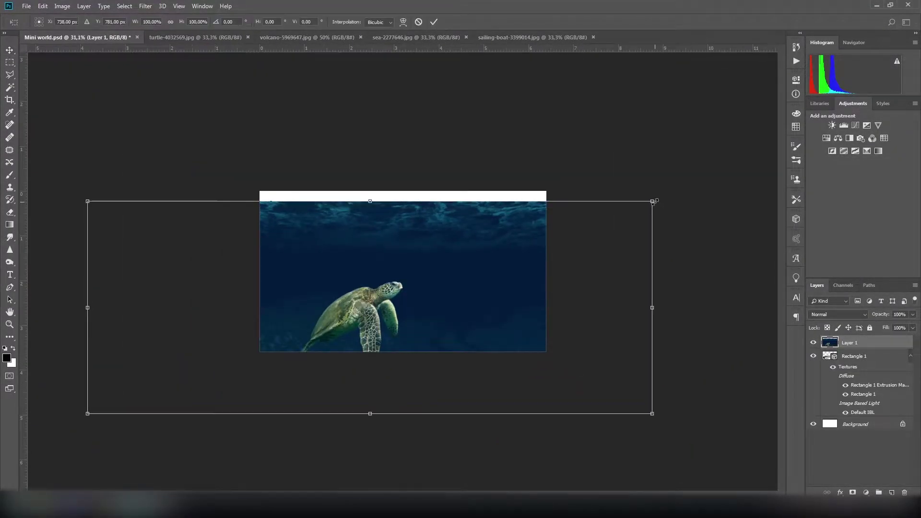
drag(653, 201, 406, 292)
mouse_move(396, 339)
mouse_down()
mouse_move(430, 318)
mouse_move(563, 284)
mouse_up()
drag(571, 237, 396, 302)
drag(371, 337, 395, 316)
scroll(281, 266, up, 3)
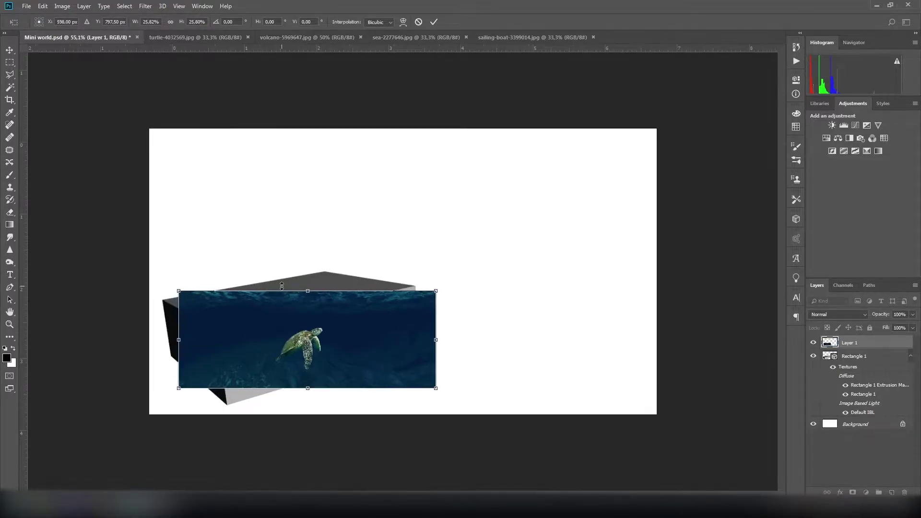
Distort the turtle photo's four corners to match the box's front face.
right_click(350, 323)
click(364, 372)
drag(436, 290, 416, 287)
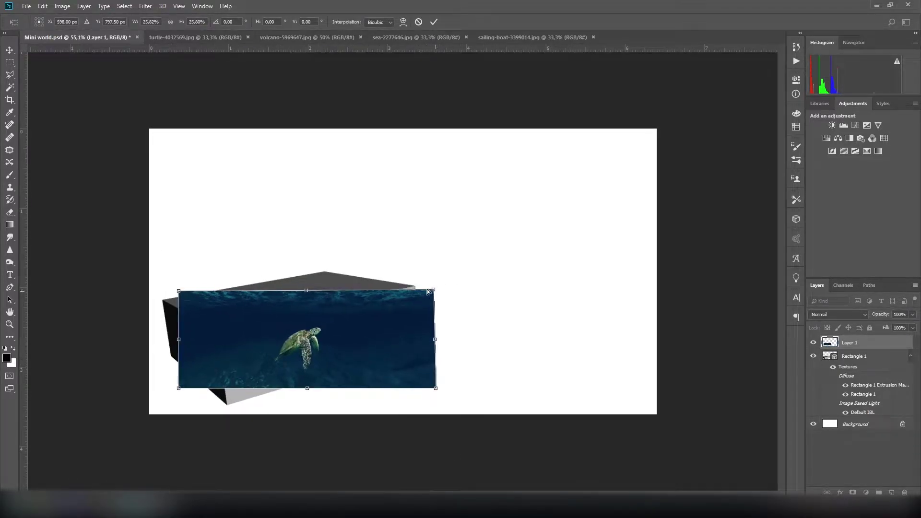
drag(435, 387, 421, 347)
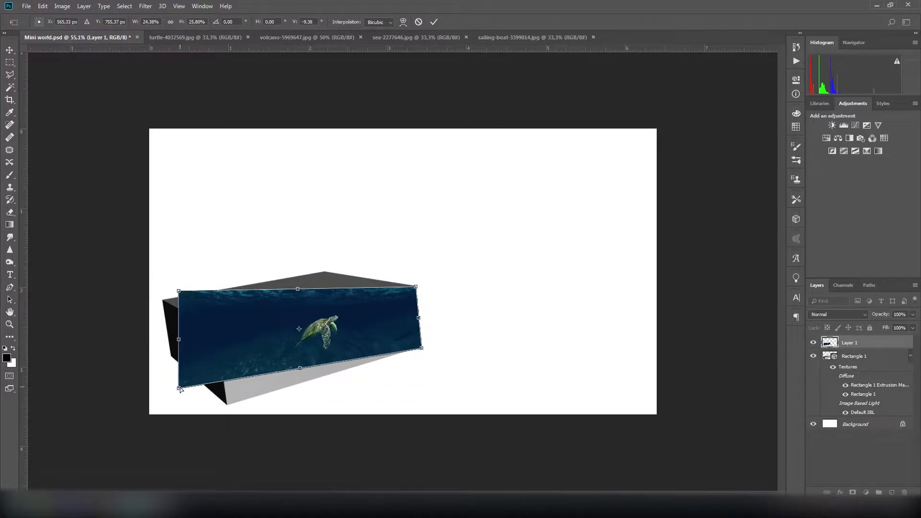
drag(179, 388, 231, 405)
drag(178, 291, 216, 331)
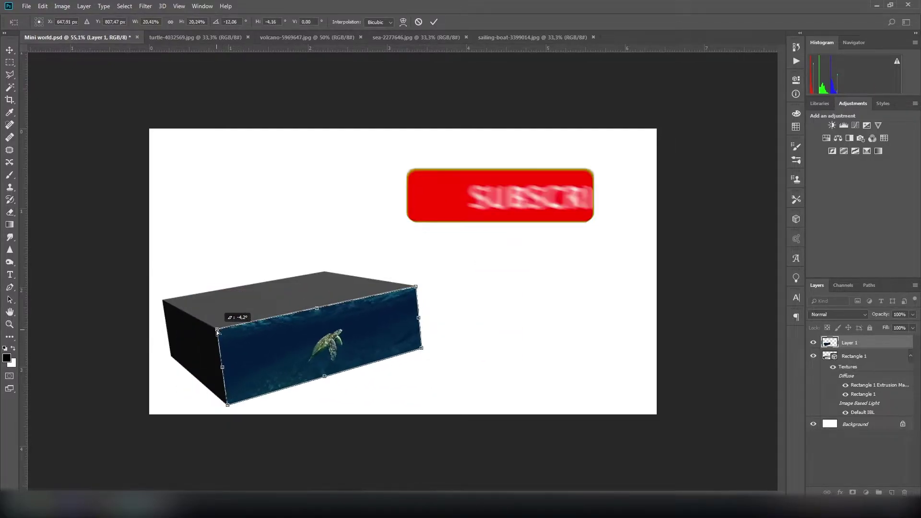
key(Return)
Clip the turtle layer to the box, then slightly rotate and nudge it into place.
right_click(884, 342)
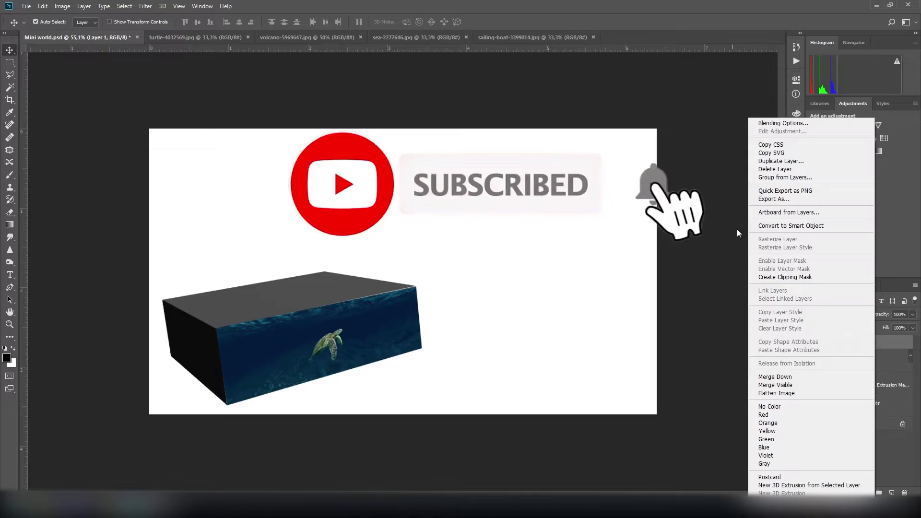
click(816, 281)
click(396, 320)
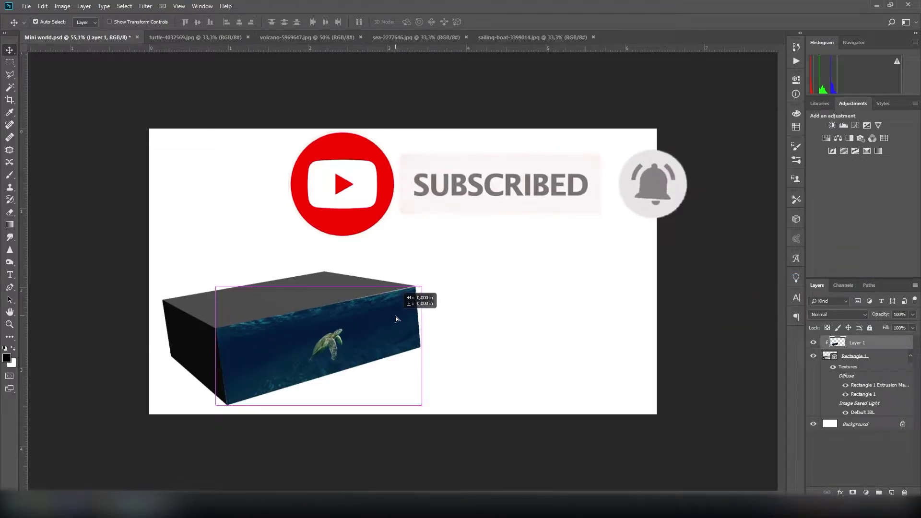
key(ctrl+t)
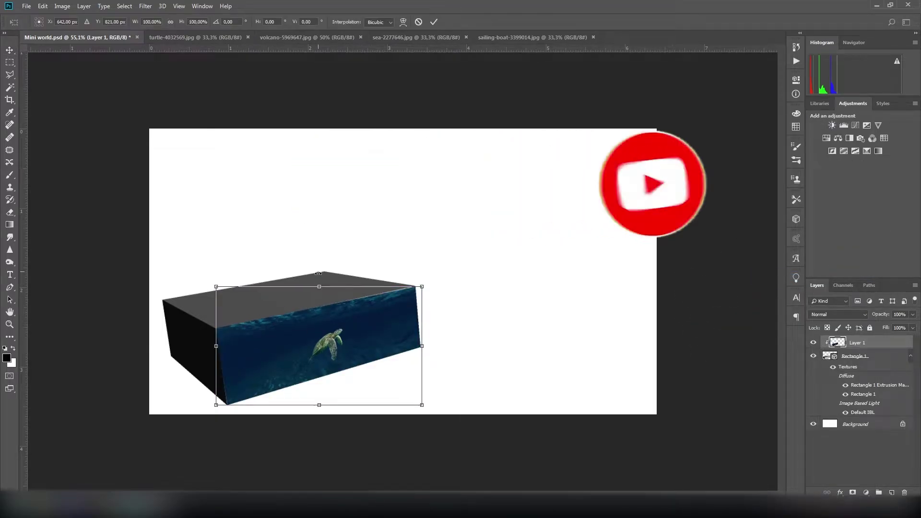
drag(323, 264, 318, 263)
drag(303, 349, 303, 348)
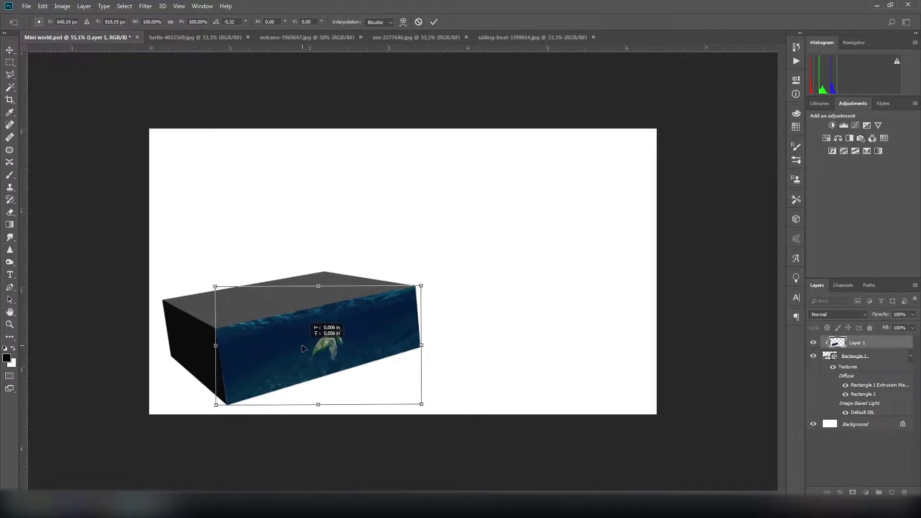
click(433, 22)
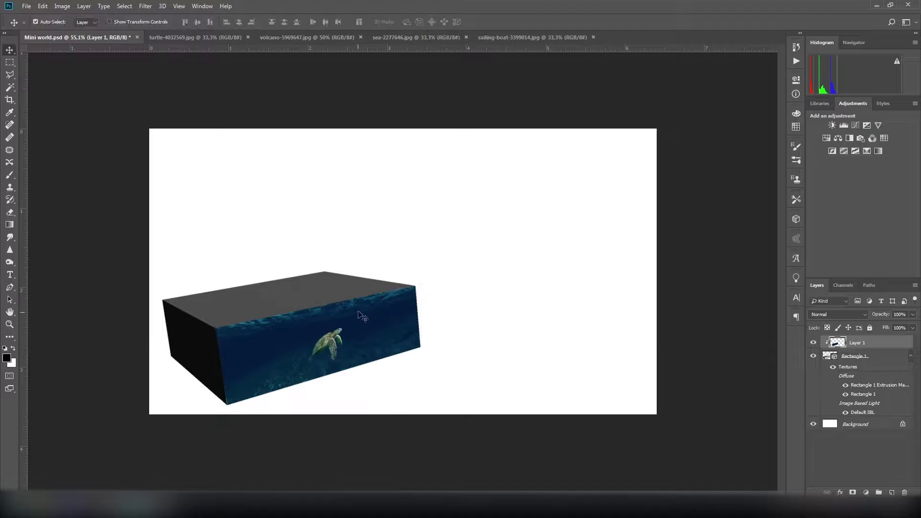
scroll(409, 222, up, 1)
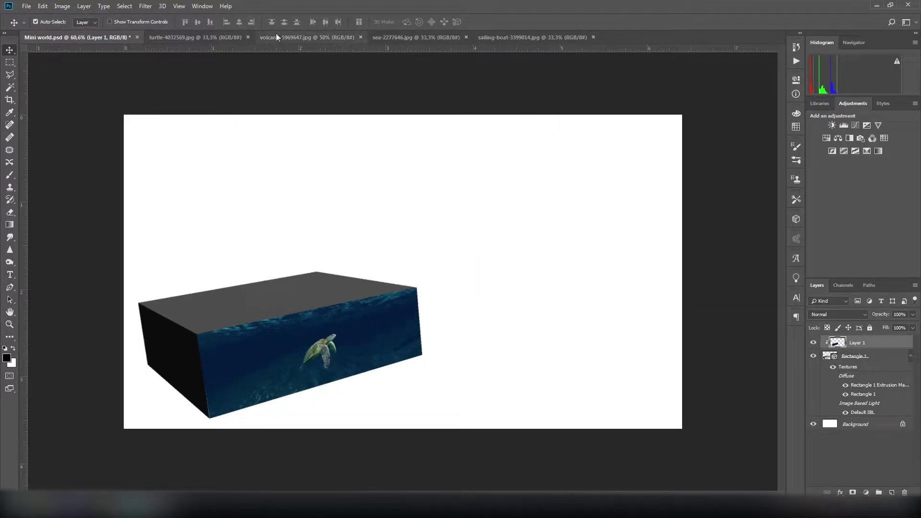
Copy the sea photo into Mini world.psd and shrink it to about 15% over the box.
click(451, 38)
drag(313, 255, 294, 280)
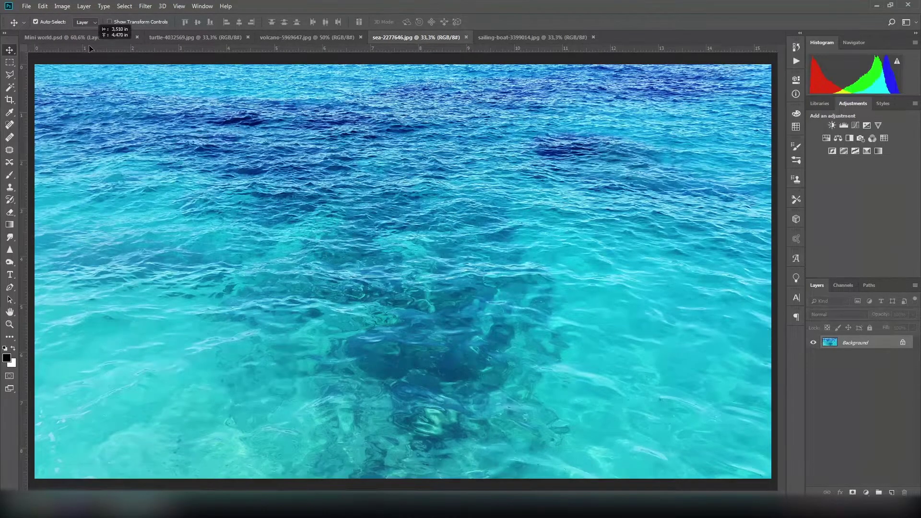
key(ctrl+t)
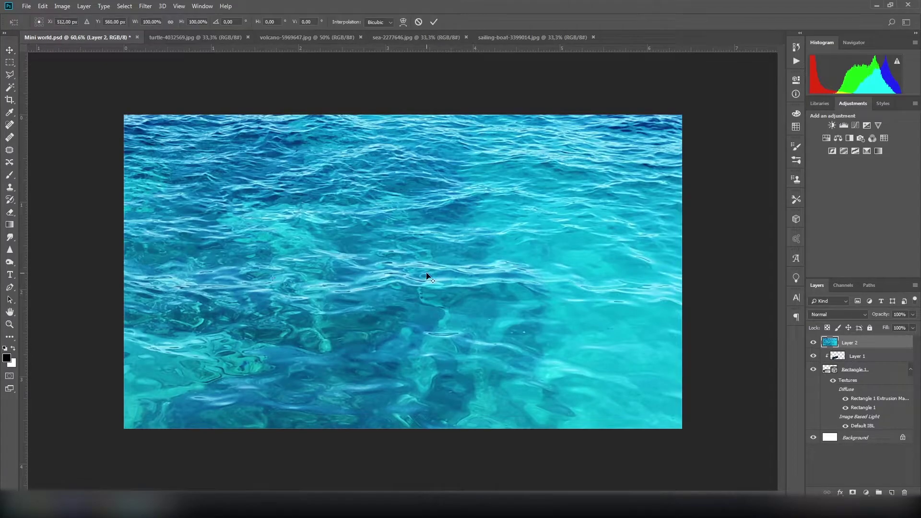
alt+scroll(427, 276, down, 5)
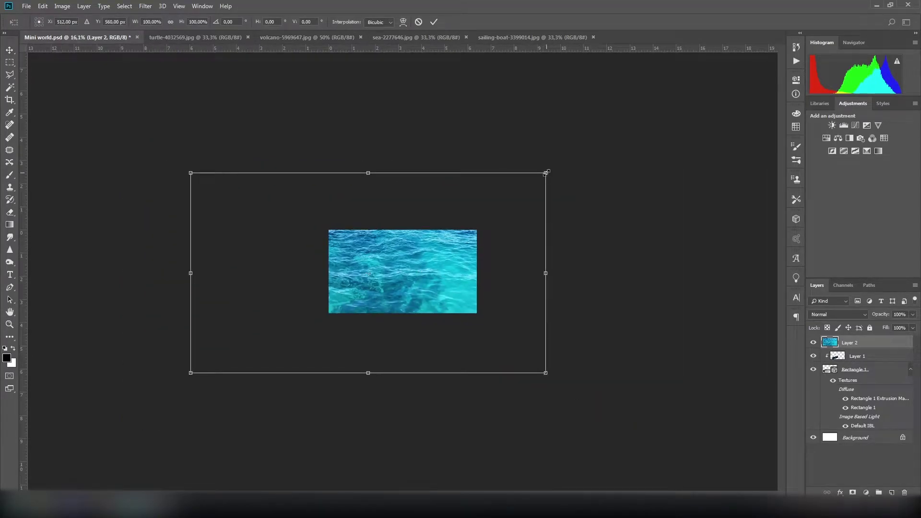
drag(547, 174, 319, 303)
drag(275, 350, 424, 289)
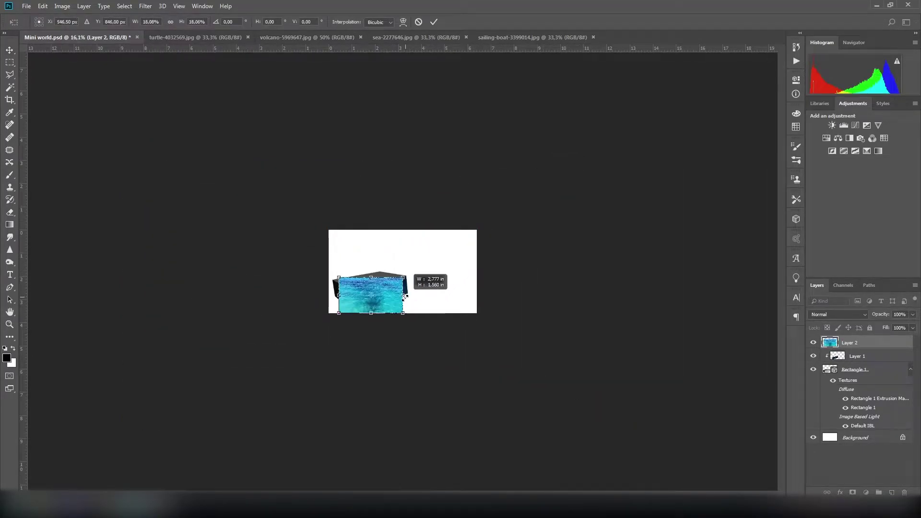
drag(466, 241, 391, 284)
alt+scroll(403, 272, up, 5)
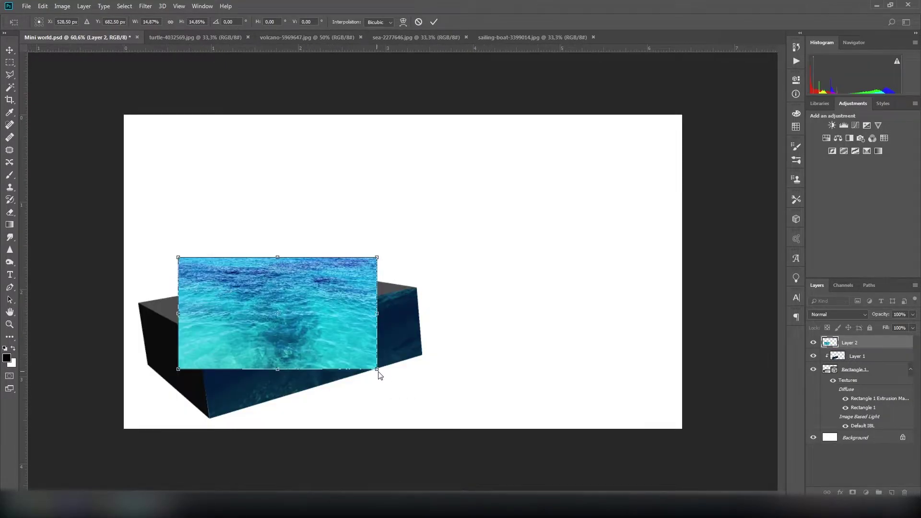
Skew the sea photo's corners to fit the box's top face.
right_click(332, 317)
click(355, 353)
drag(377, 314, 413, 288)
drag(178, 369, 196, 335)
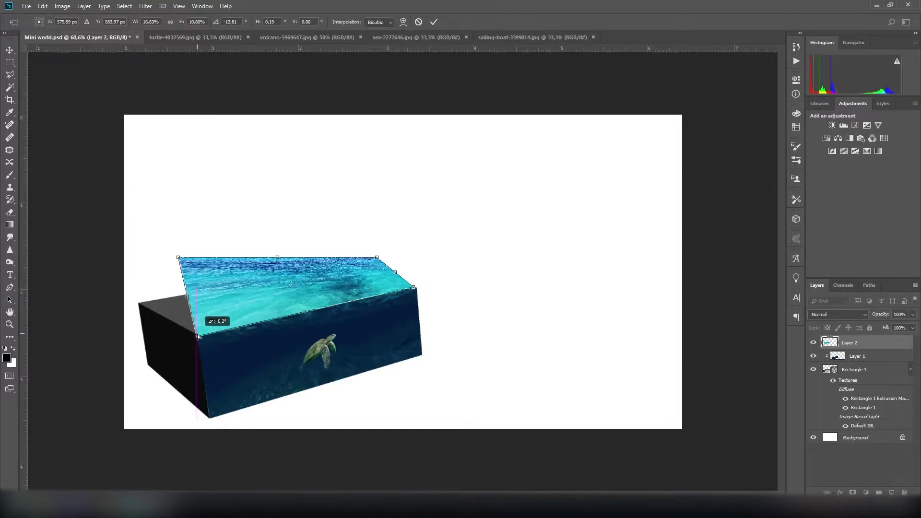
drag(185, 261, 147, 306)
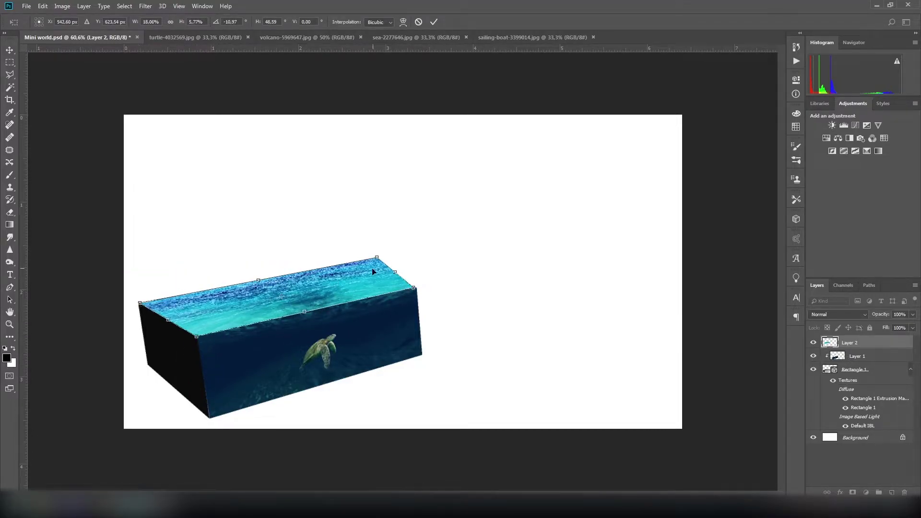
drag(375, 260, 317, 273)
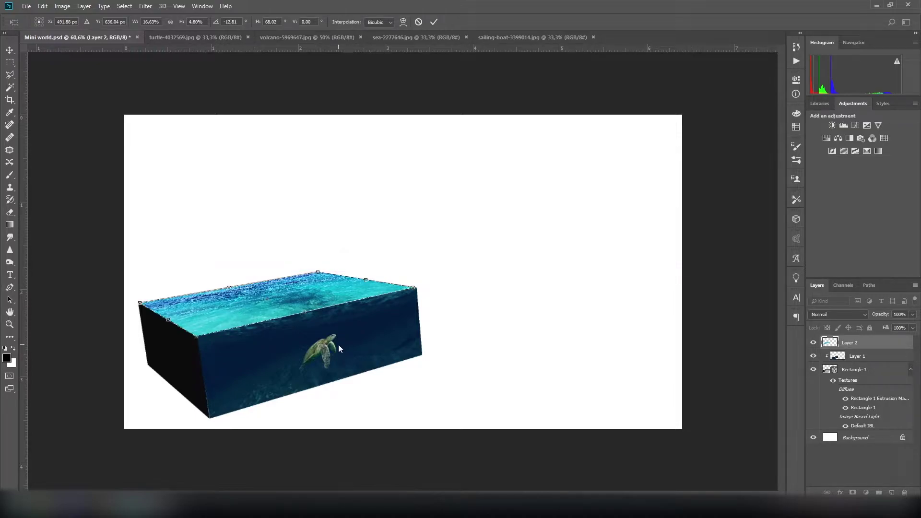
click(429, 22)
Clip the sea layer to the box and nudge it into position.
right_click(875, 343)
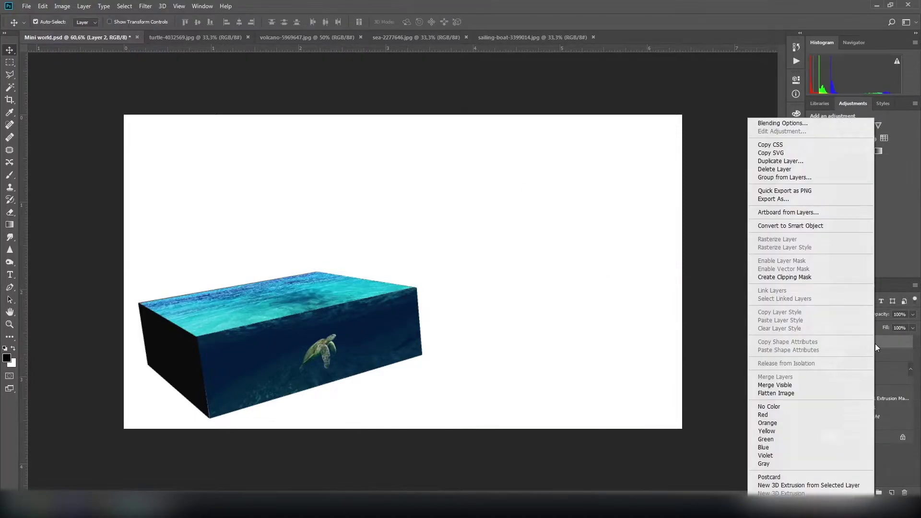
click(784, 277)
mouse_move(263, 303)
mouse_down()
mouse_move(252, 308)
mouse_move(260, 304)
mouse_up()
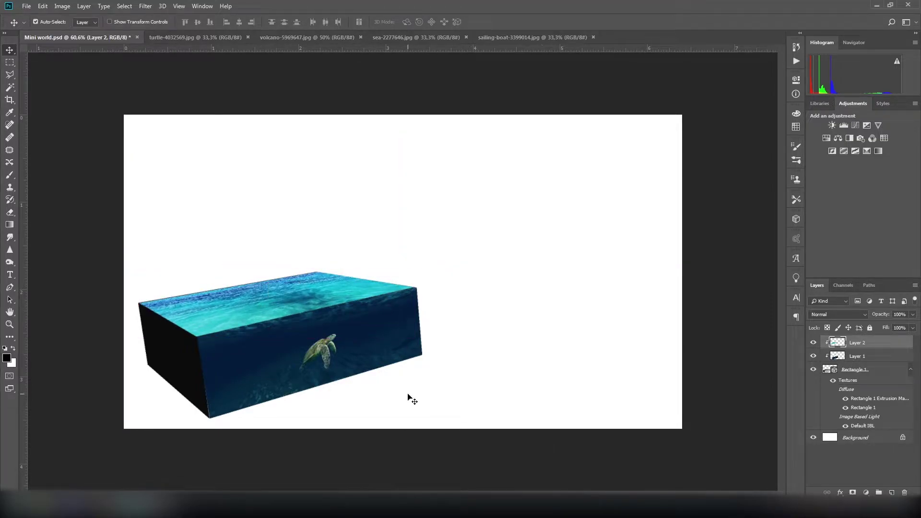
click(309, 37)
Quick-select the volcano island with 600 then 125 brush sizes and drag it into Mini world.psd.
key(w)
right_click(181, 110)
key(Escape)
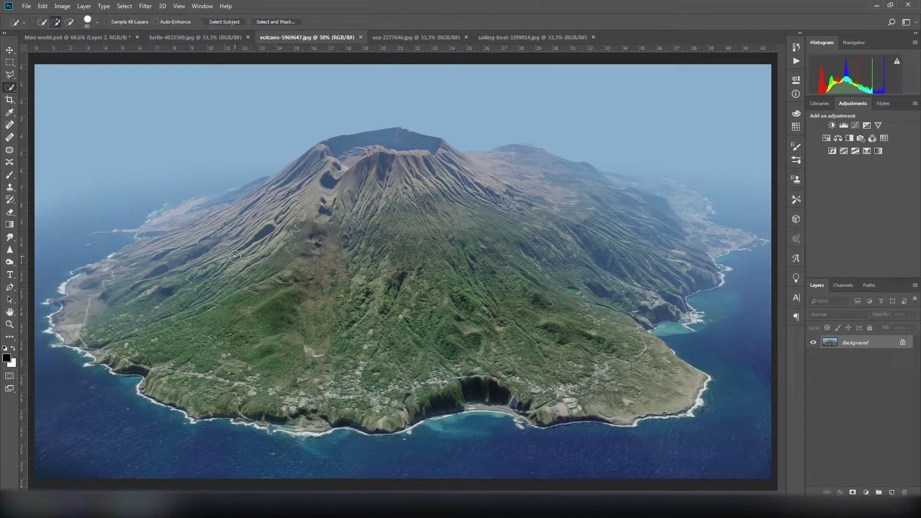
key(bracketright)
key(bracketright)
key(bracketright)
drag(314, 273, 185, 307)
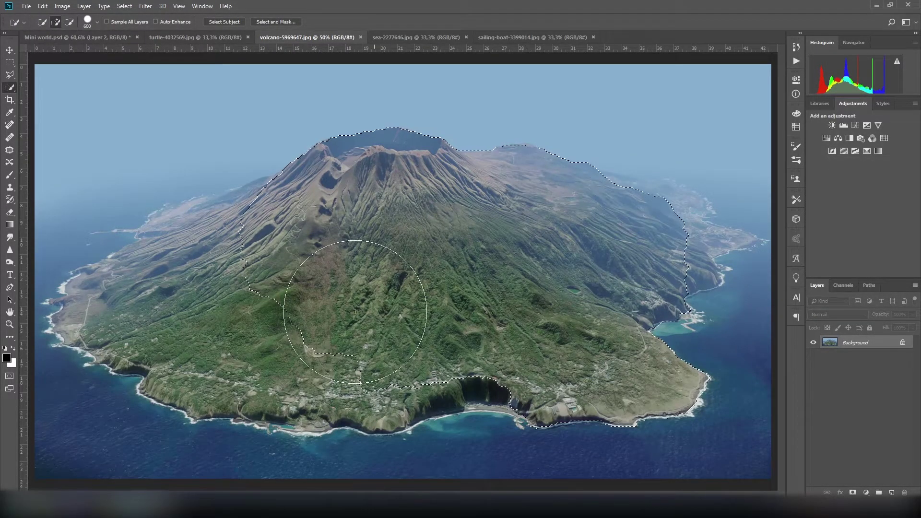
key(ctrl+d)
mouse_move(307, 288)
mouse_down()
mouse_move(380, 262)
mouse_move(562, 288)
mouse_up()
key(bracketleft)
key(bracketleft)
key(bracketleft)
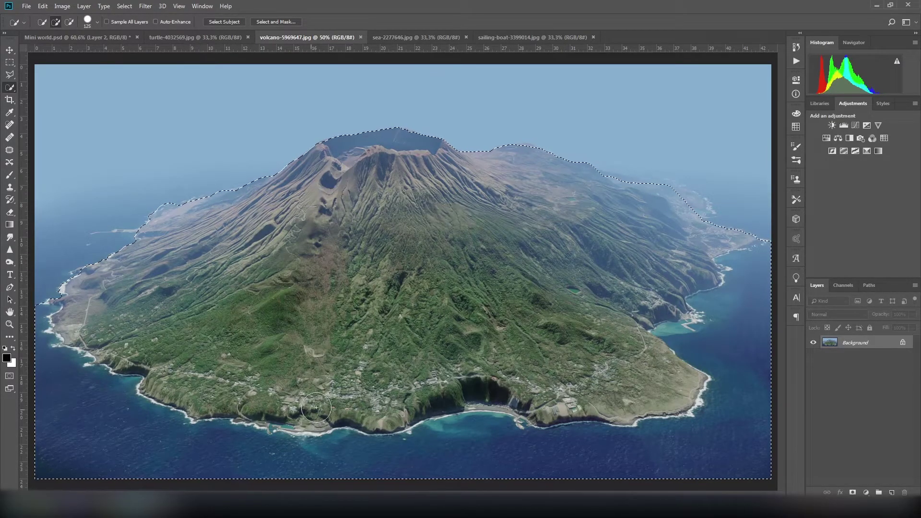
mouse_move(355, 406)
mouse_down()
mouse_move(31, 413)
mouse_move(259, 463)
mouse_move(705, 468)
mouse_move(736, 241)
mouse_move(756, 240)
mouse_move(749, 260)
mouse_up()
key(bracketleft)
key(bracketleft)
key(bracketleft)
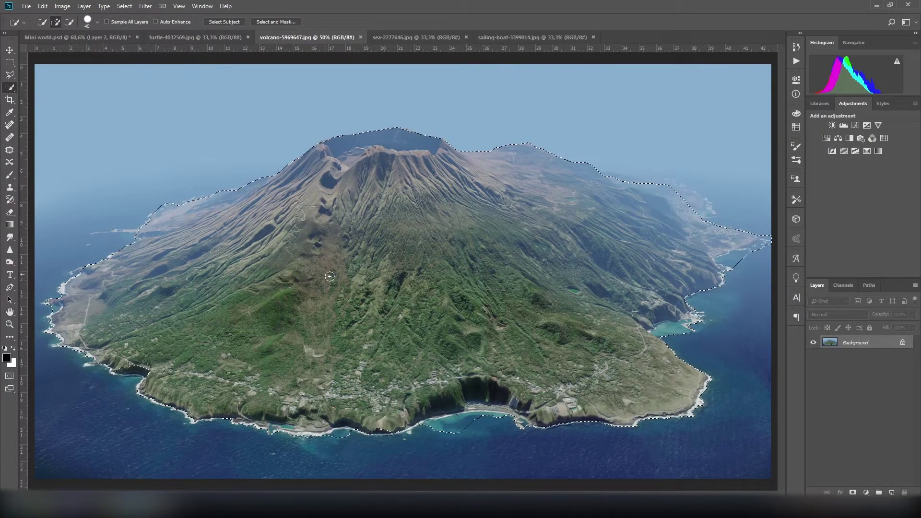
key(v)
drag(288, 159, 373, 275)
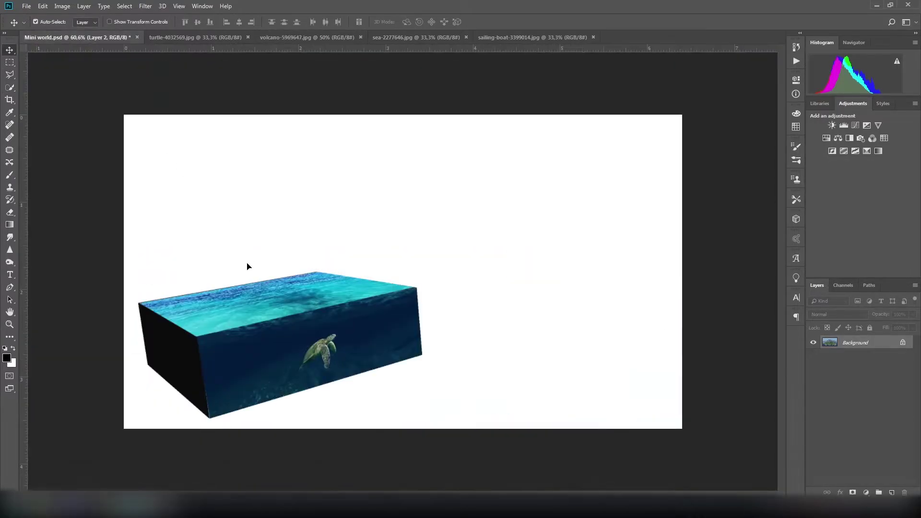
Shrink the volcano to about 7% and place it on the left of the box top.
key(ctrl+t)
key(ctrl+0)
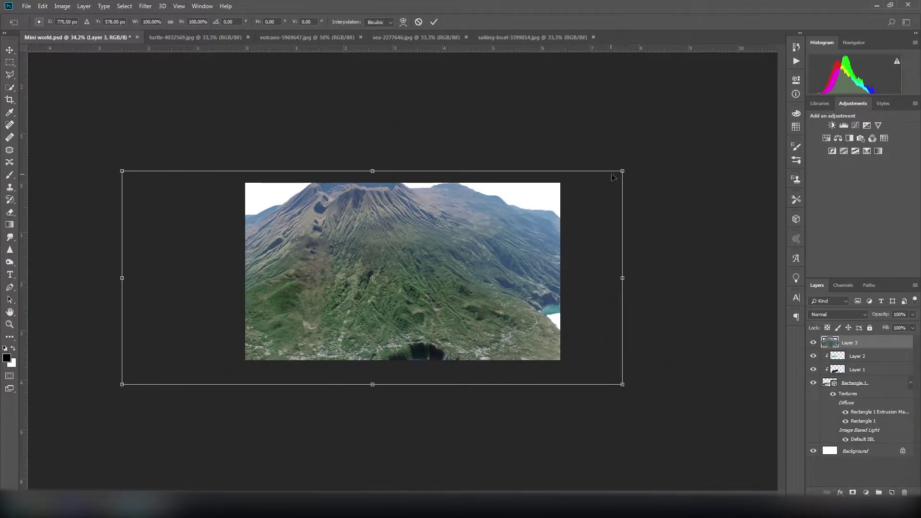
drag(623, 171, 357, 282)
drag(274, 321, 428, 259)
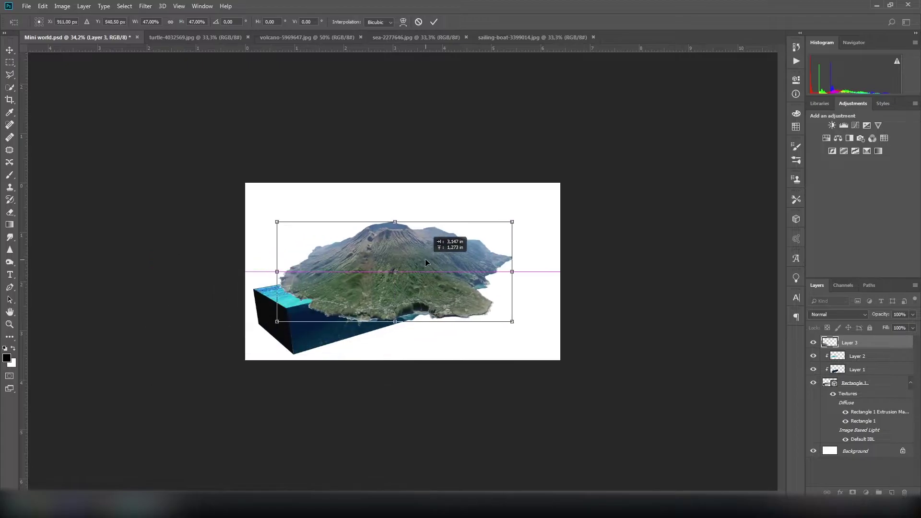
mouse_move(514, 223)
mouse_down()
mouse_move(355, 288)
mouse_move(294, 289)
mouse_up()
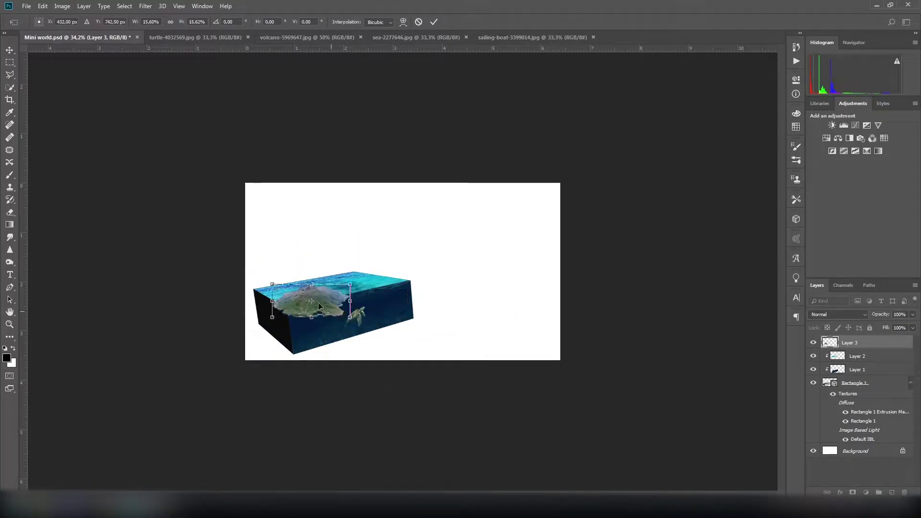
key(ctrl+plus)
key(ctrl+plus)
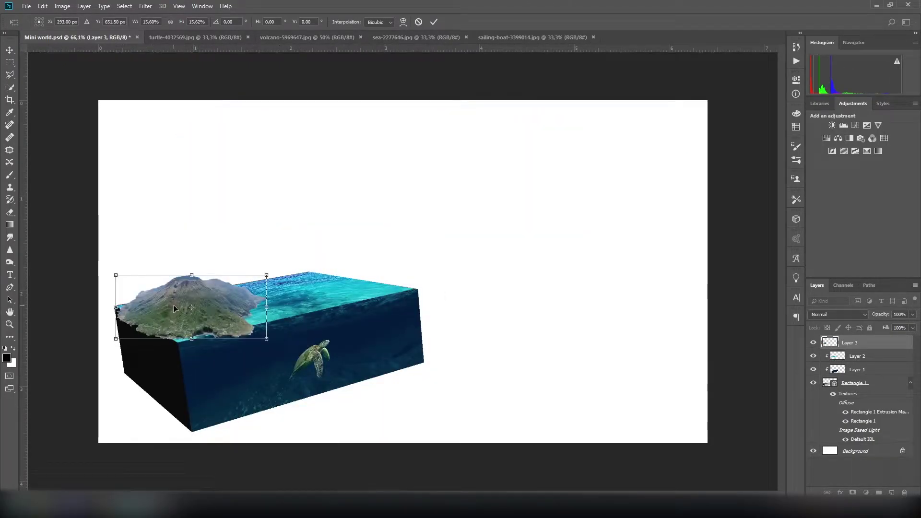
drag(266, 275, 225, 296)
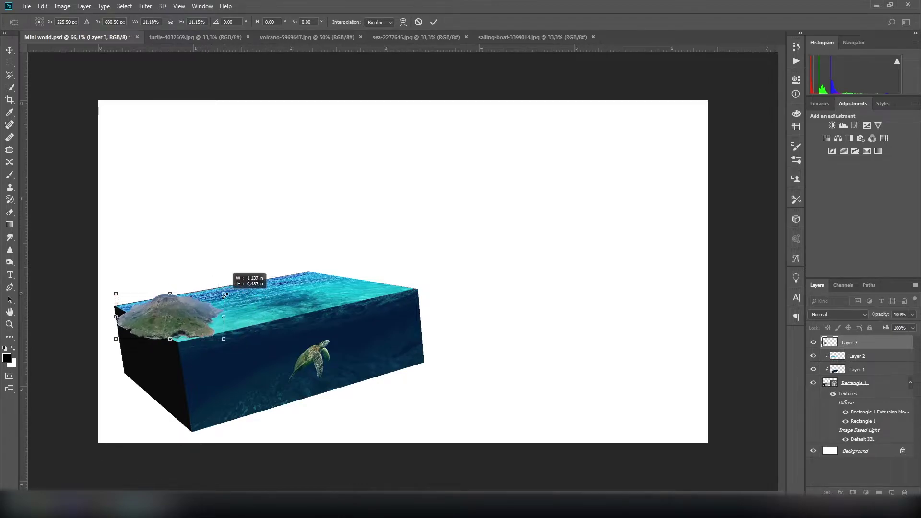
drag(180, 329, 201, 317)
drag(245, 284, 195, 314)
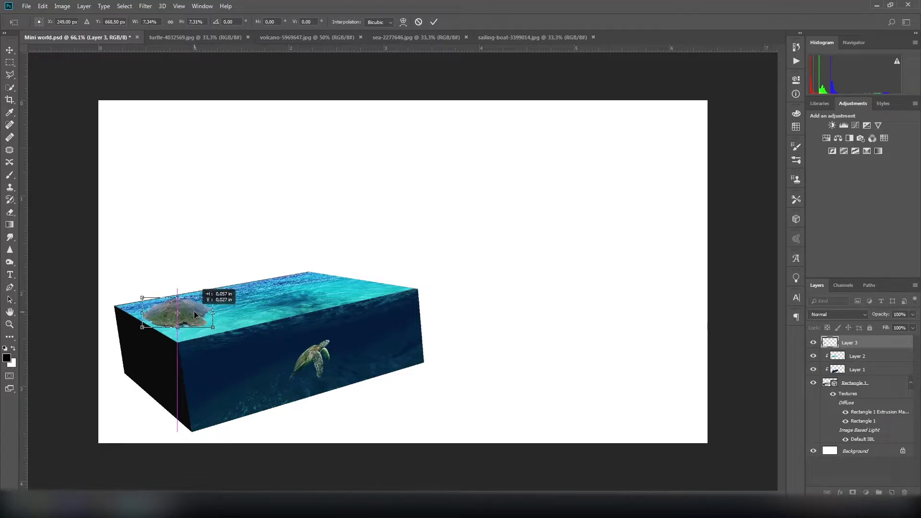
click(433, 21)
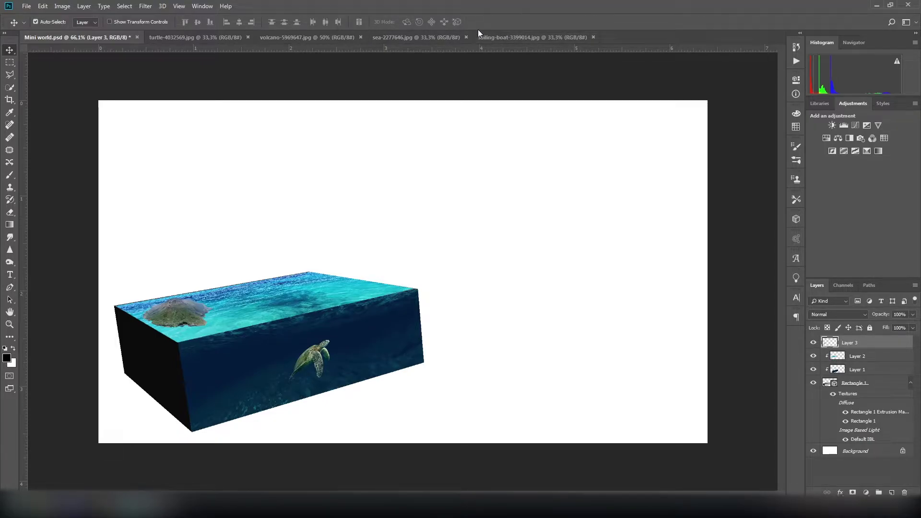
Release the volcano's clipping mask and enlarge it to about 110%.
right_click(865, 341)
click(815, 276)
drag(177, 322, 178, 322)
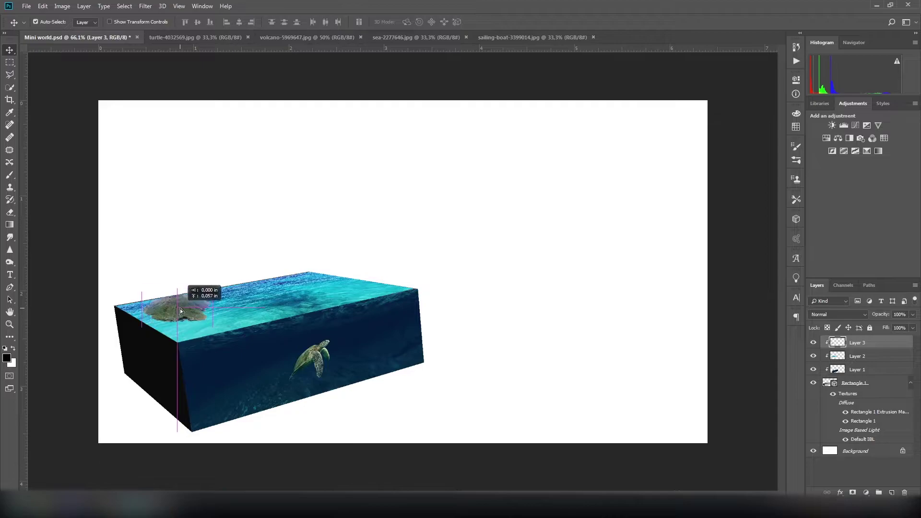
right_click(863, 342)
click(743, 278)
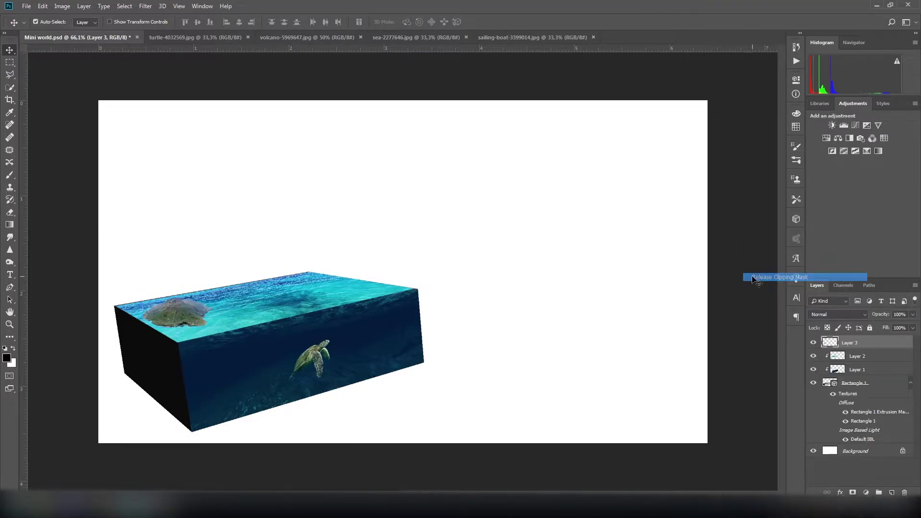
key(ctrl+t)
drag(213, 297, 222, 293)
key(Return)
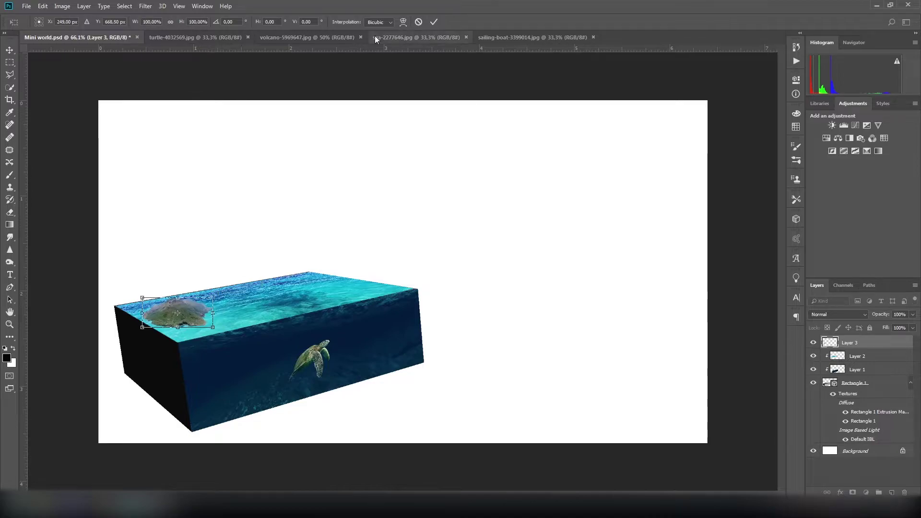
Quick-select both sails of the boat in the sailing-boat photo.
click(519, 38)
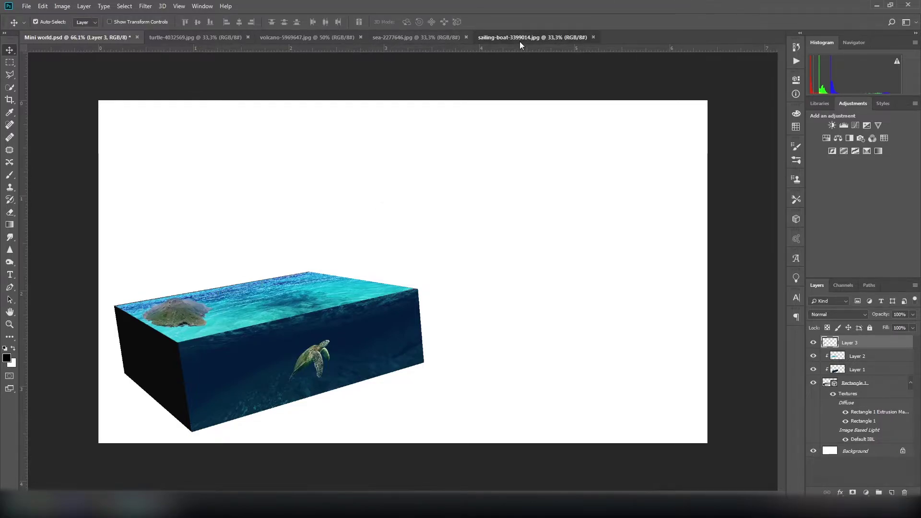
click(10, 87)
drag(301, 254, 318, 113)
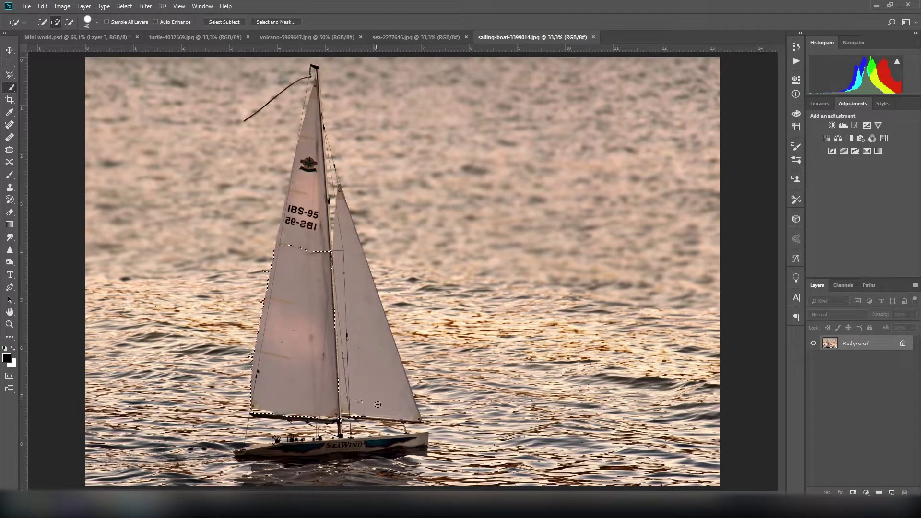
key(ctrl+d)
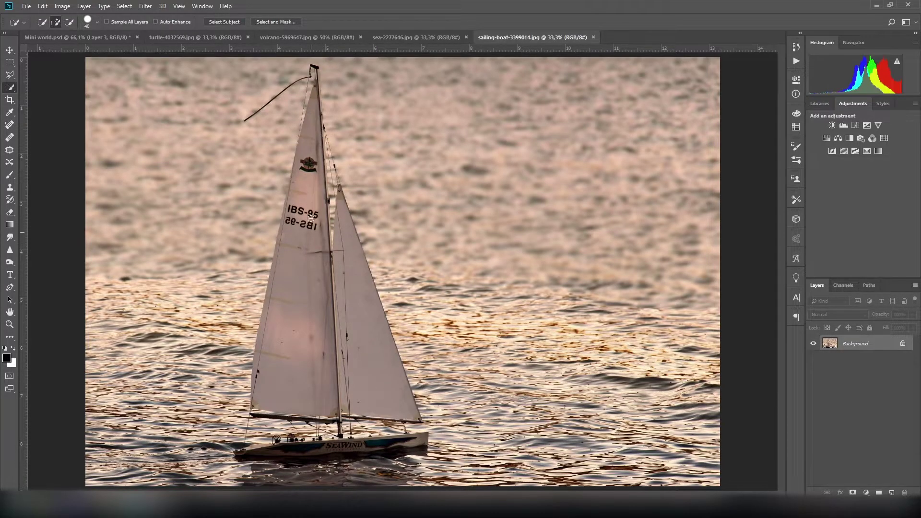
key(bracketleft)
key(bracketleft)
key(bracketleft)
drag(292, 387, 316, 115)
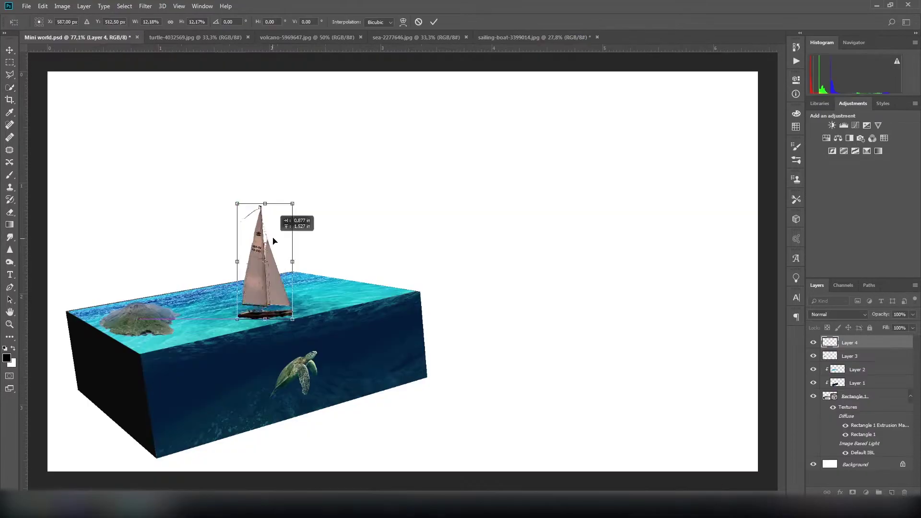
Shrink the pasted sailboat to about 4% and set it on the sea top's far edge.
drag(273, 240, 280, 233)
mouse_move(294, 200)
mouse_down()
mouse_move(255, 308)
mouse_move(255, 289)
mouse_up()
drag(261, 258, 266, 262)
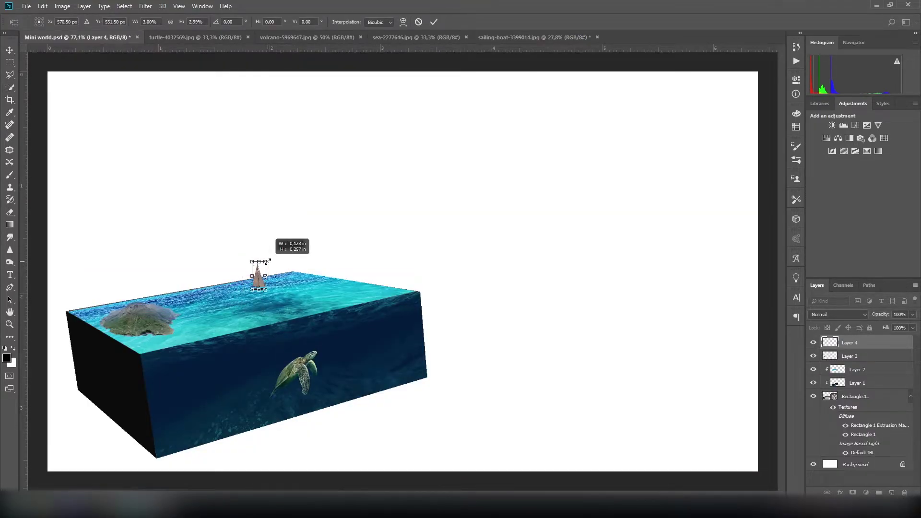
click(434, 21)
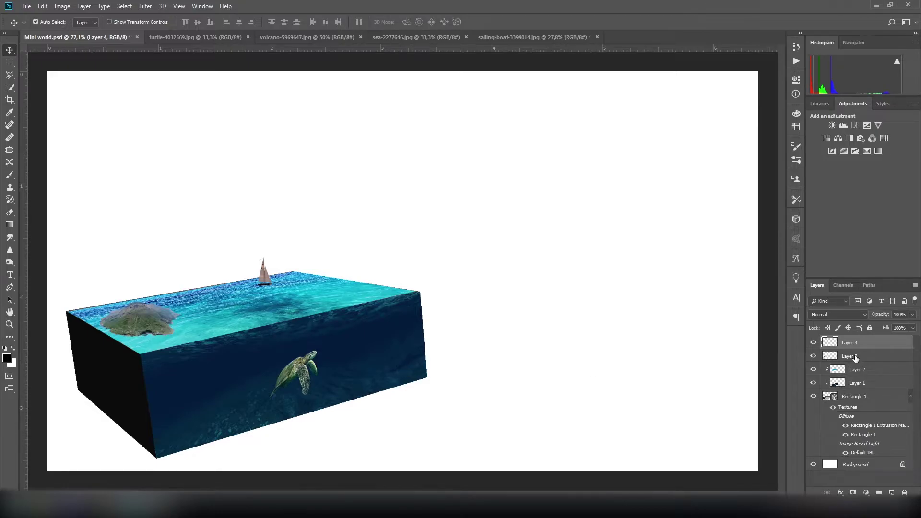
Rename the layers Island, Underwater and Boat, then drag the underwater photo into Mini world.
double_click(856, 357)
click(866, 371)
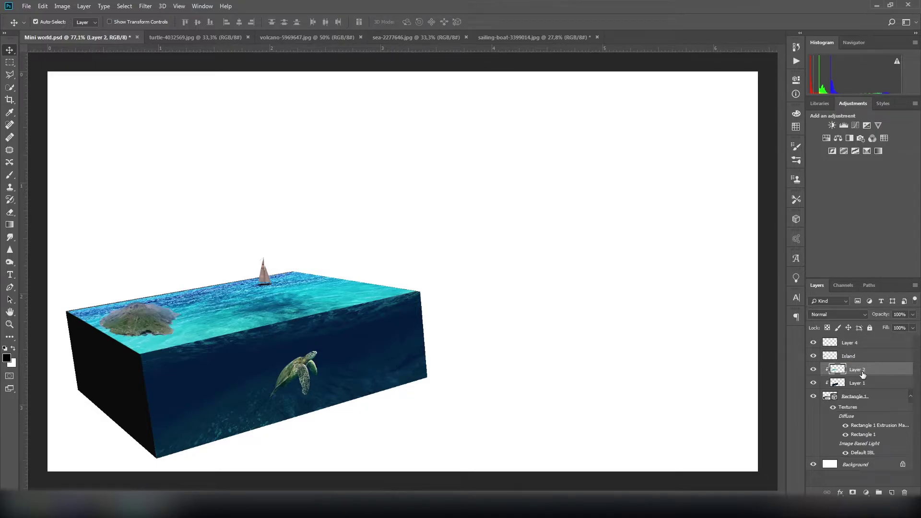
text(Sea)
double_click(861, 383)
text(Underwa)
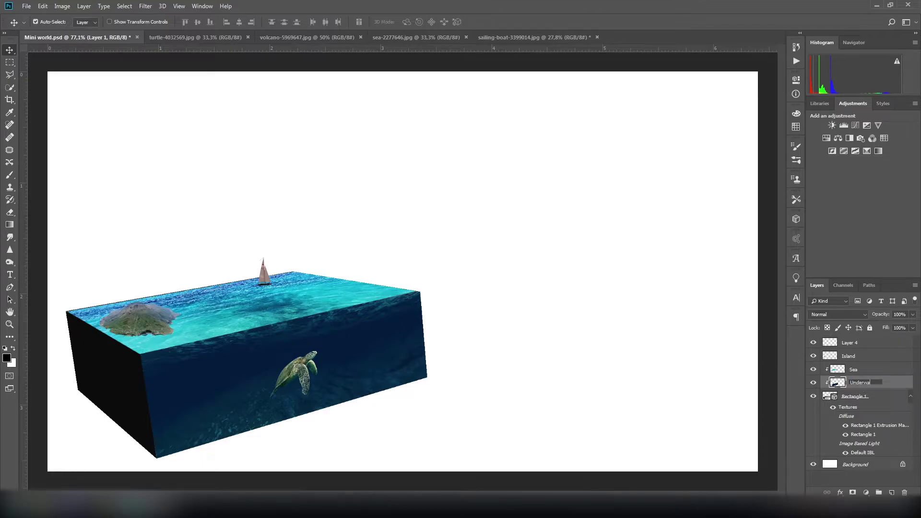
text(ter)
key(Return)
double_click(853, 343)
text(Boat)
key(Return)
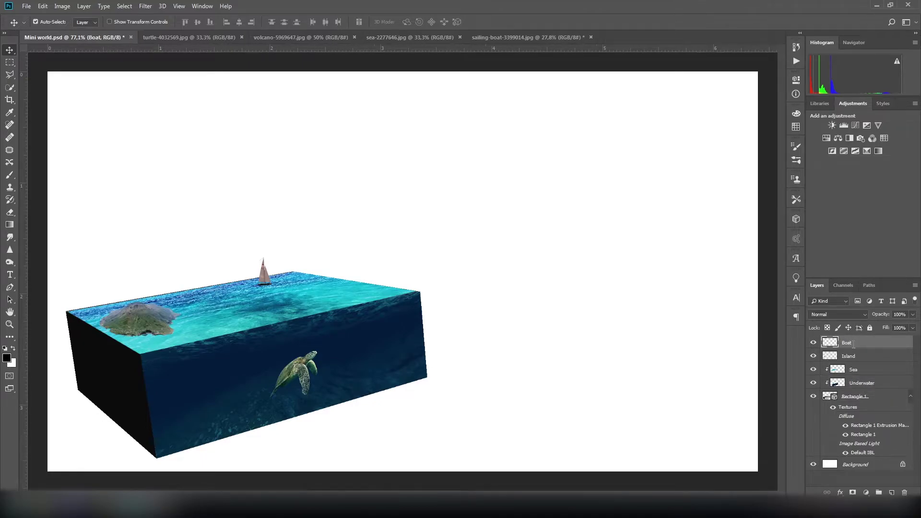
scroll(96, 333, up, 3)
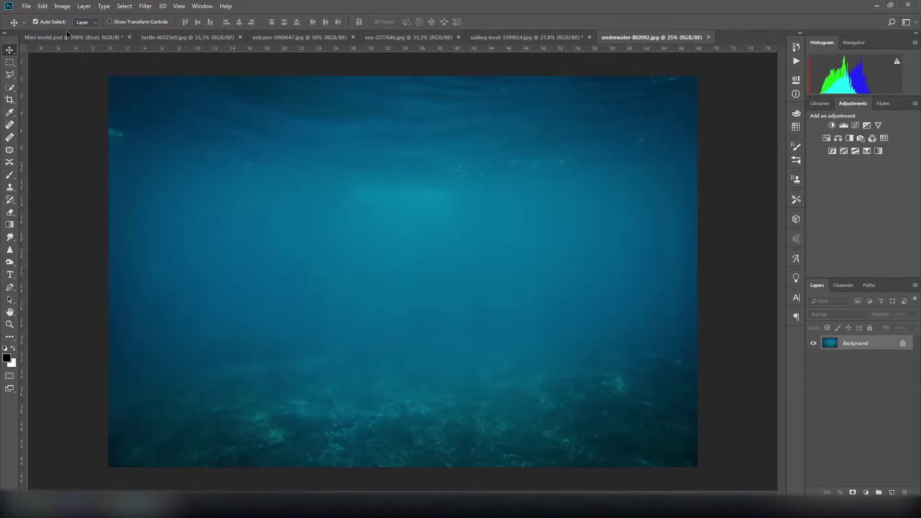
drag(432, 288, 225, 240)
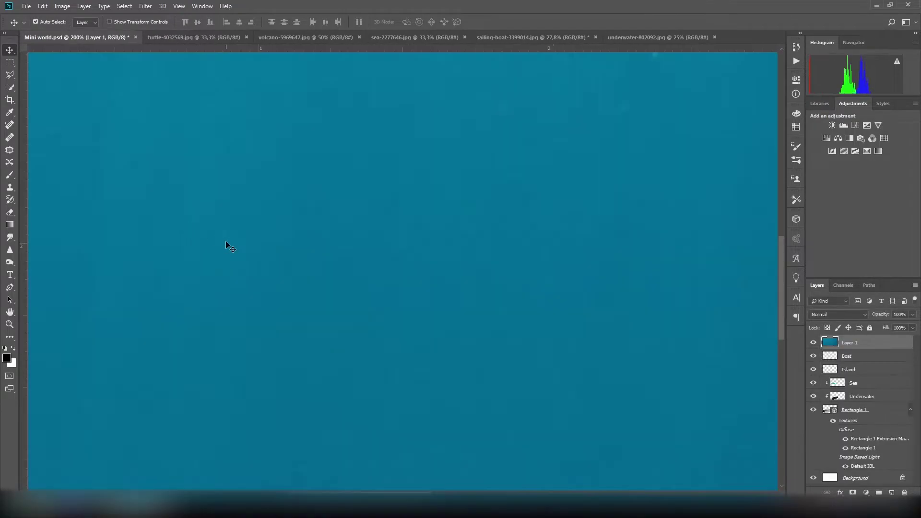
Distort the underwater photo's corners onto the box's left side face.
key(ctrl+minus)
key(ctrl+minus)
key(ctrl+t)
key(ctrl+0)
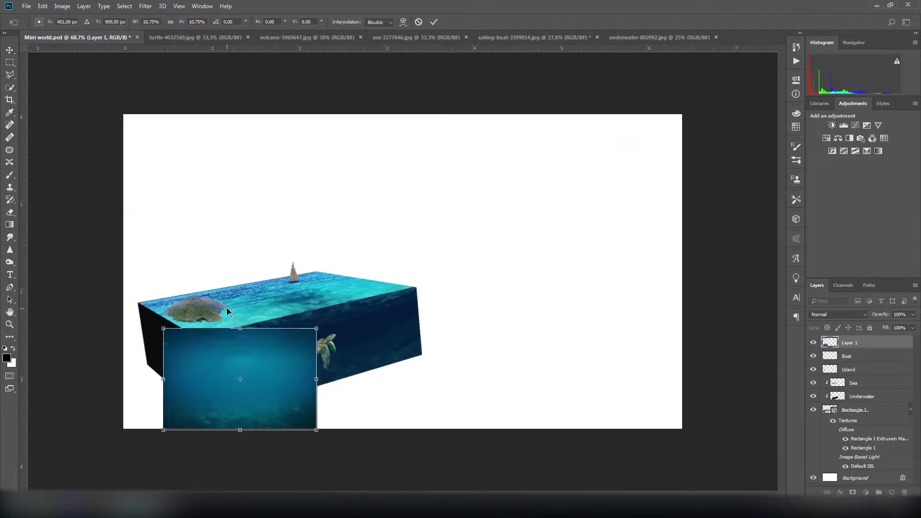
right_click(188, 349)
click(206, 394)
drag(163, 328, 139, 304)
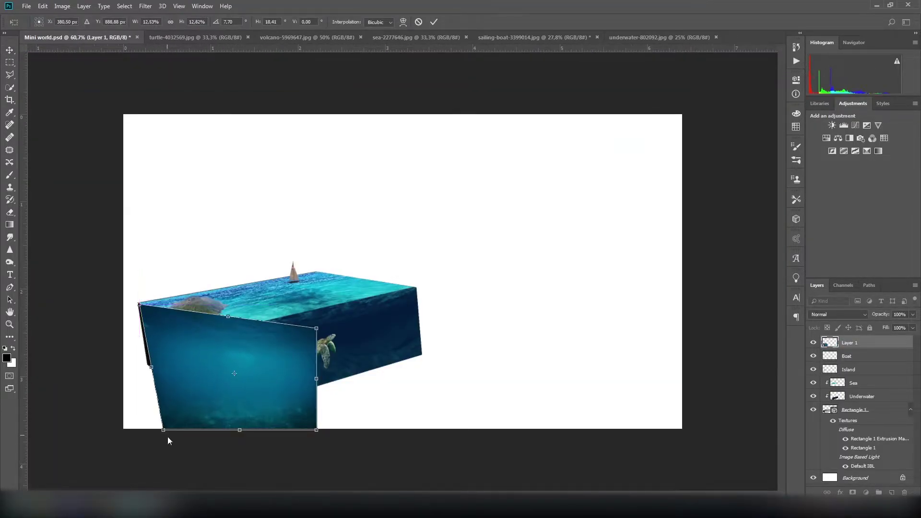
drag(163, 430, 147, 363)
drag(316, 430, 205, 418)
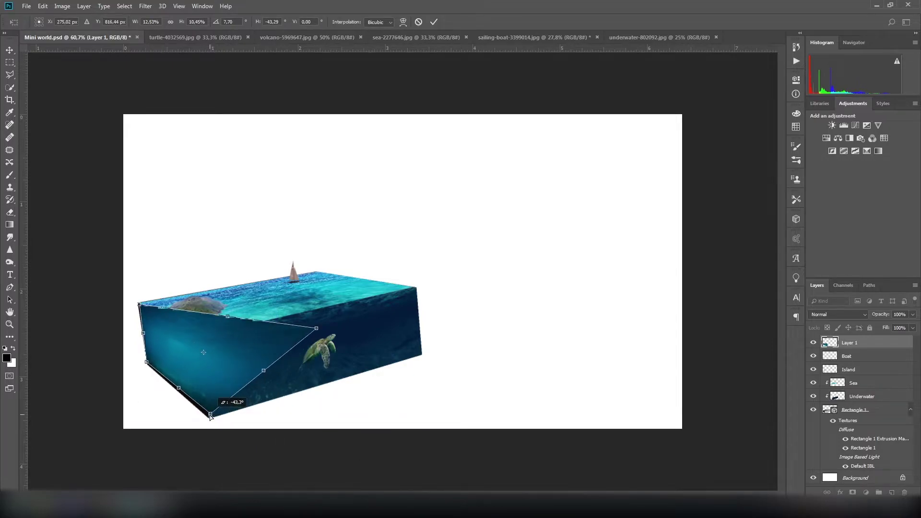
drag(316, 328, 195, 343)
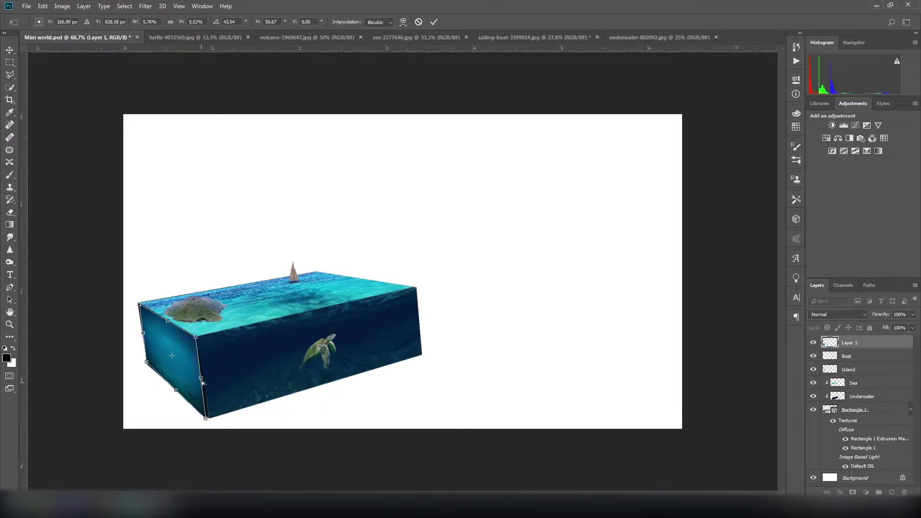
drag(206, 418, 207, 419)
drag(139, 305, 138, 303)
click(433, 21)
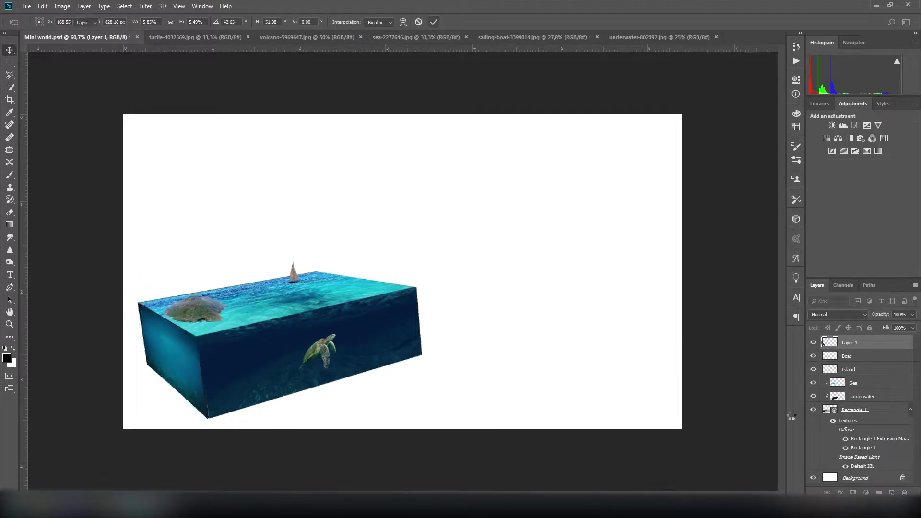
Move the underwater layer between Island and Sea so it can be clipped to the box.
right_click(890, 344)
click(779, 276)
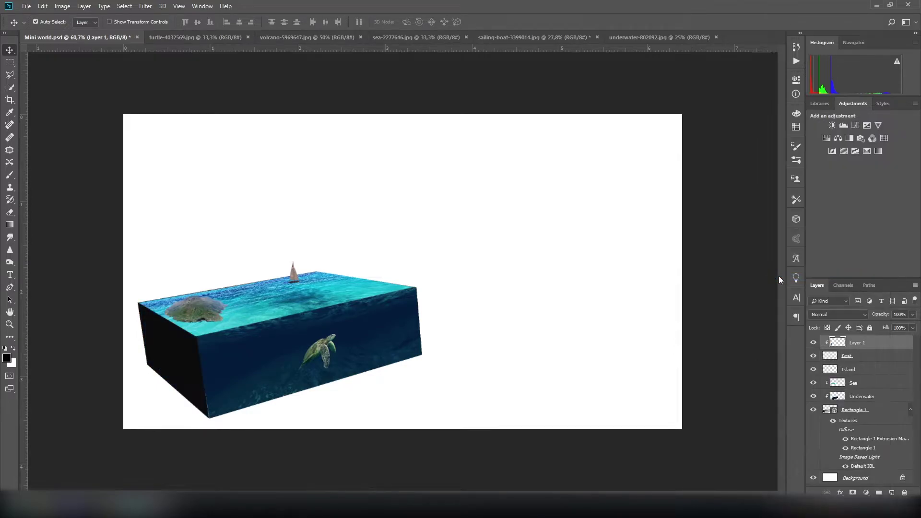
key(ctrl+alt+g)
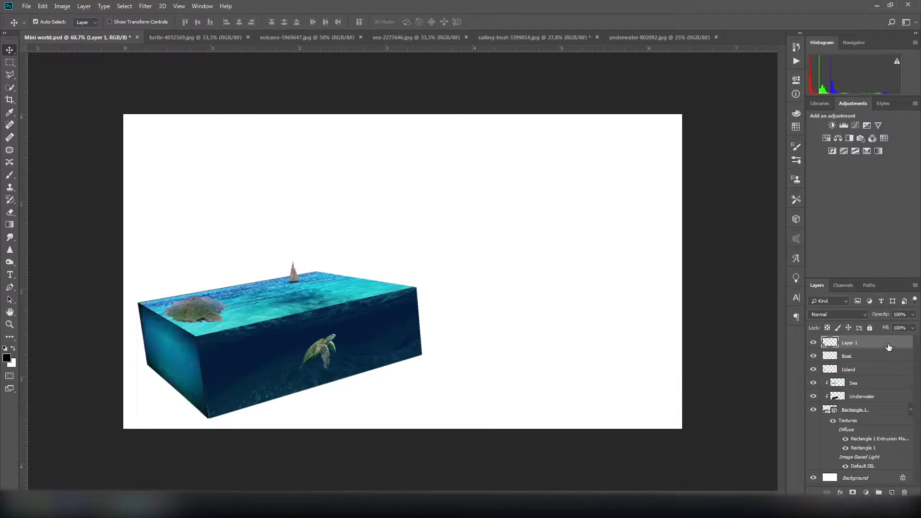
mouse_move(888, 344)
mouse_down()
mouse_move(885, 380)
mouse_move(881, 365)
mouse_up()
right_click(877, 369)
Clip the side underwater image to the box and enlarge it slightly to 102.54%.
click(778, 276)
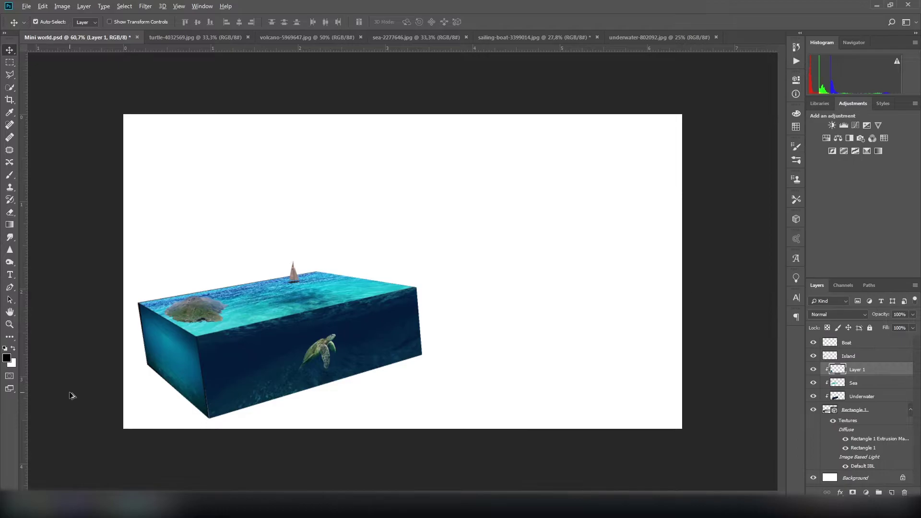
scroll(68, 394, up, 3)
scroll(285, 335, up, 2)
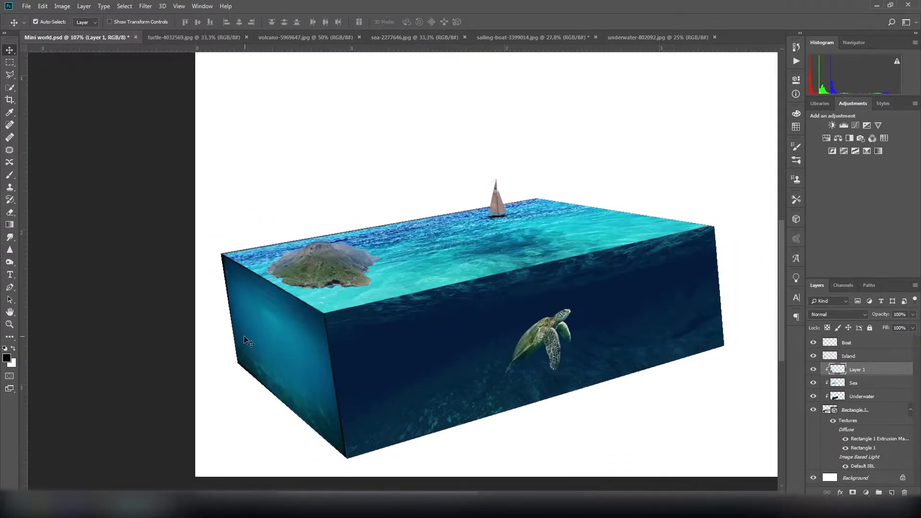
key(ctrl+t)
drag(345, 257, 347, 257)
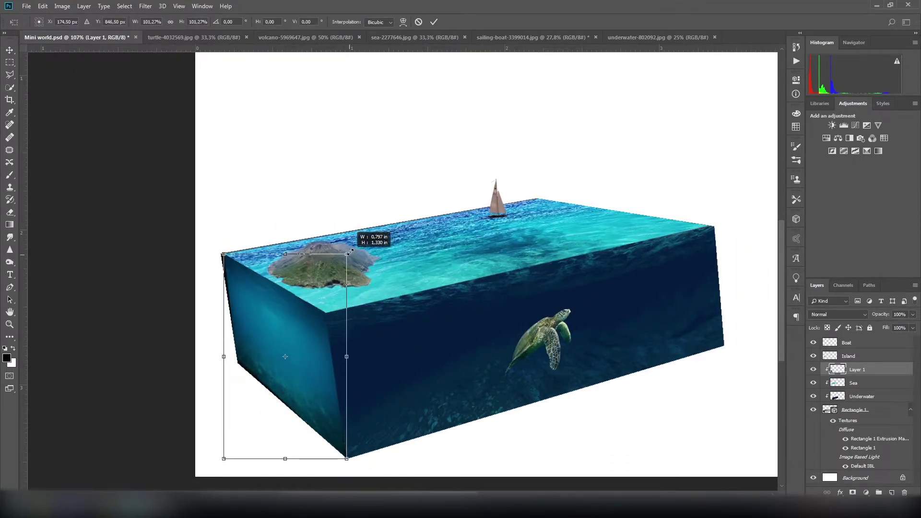
key(Left)
key(Left)
key(Left)
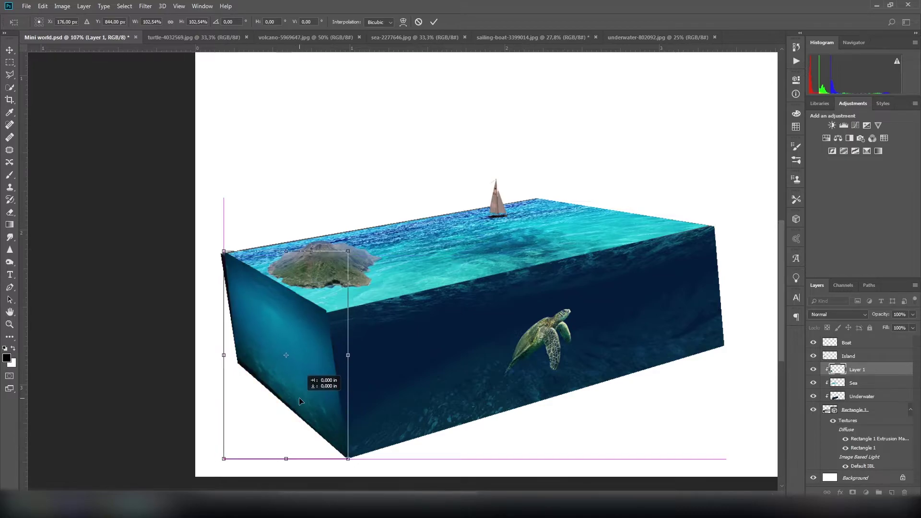
key(ctrl+z)
Distort the side image's top corners to line up with the box edges.
right_click(255, 322)
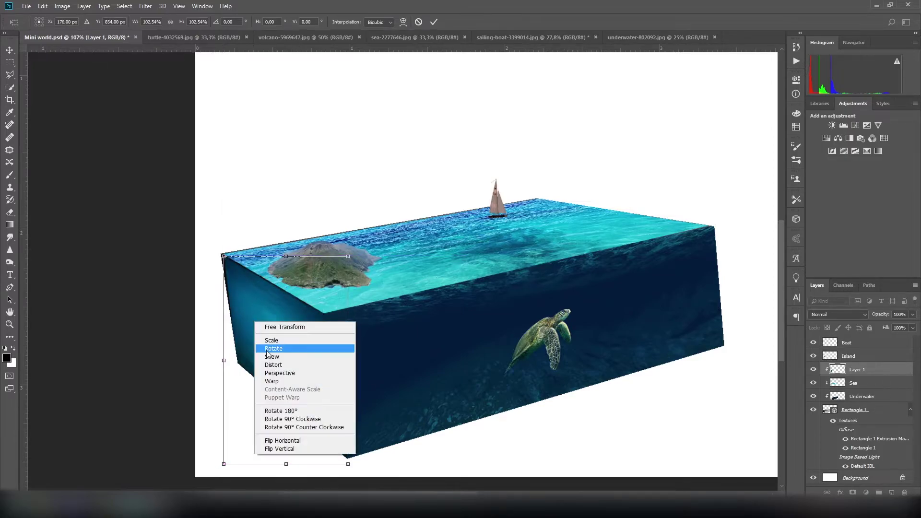
click(271, 365)
drag(224, 257, 218, 251)
drag(347, 257, 345, 251)
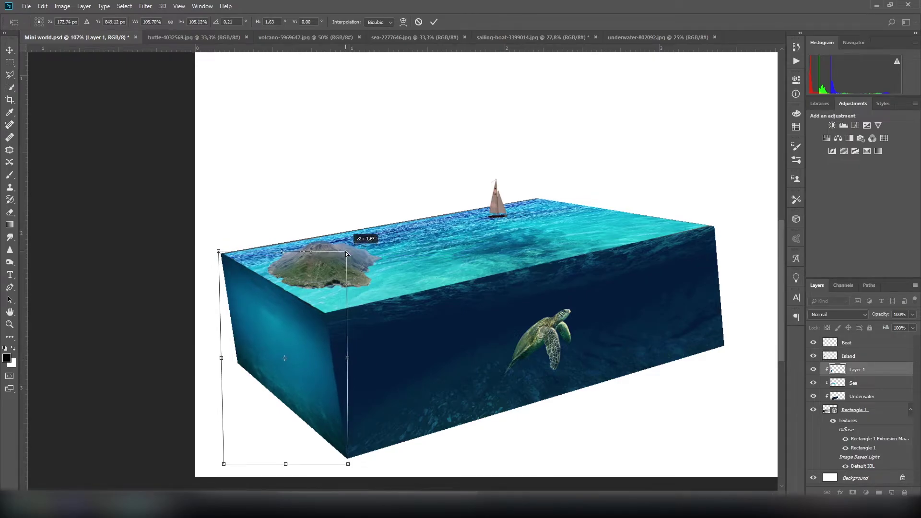
click(434, 22)
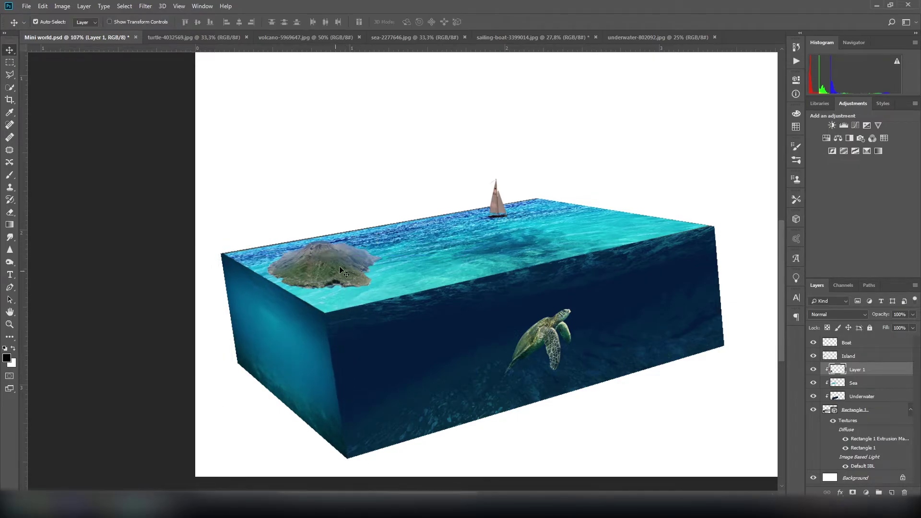
Rename the side underwater layer to 'Underwater 2'.
alt+scroll(205, 284, down, 3)
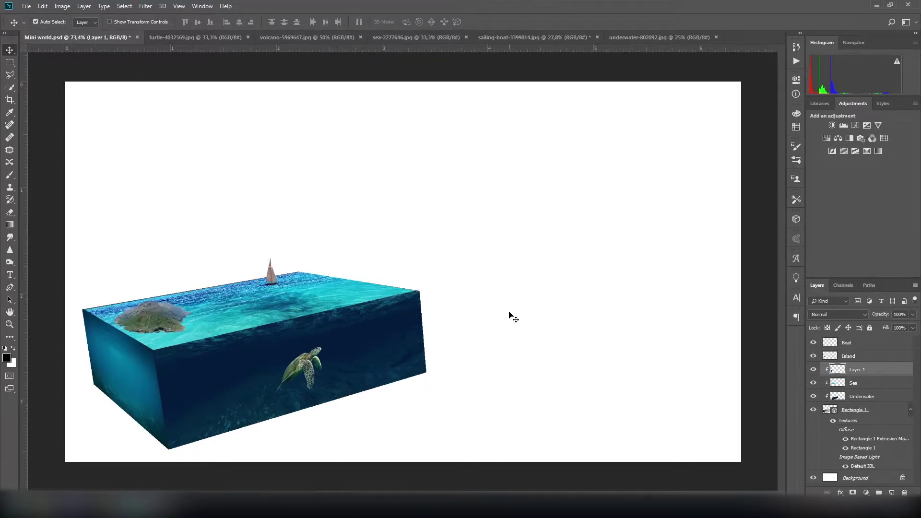
double_click(813, 370)
text(2)
key(Return)
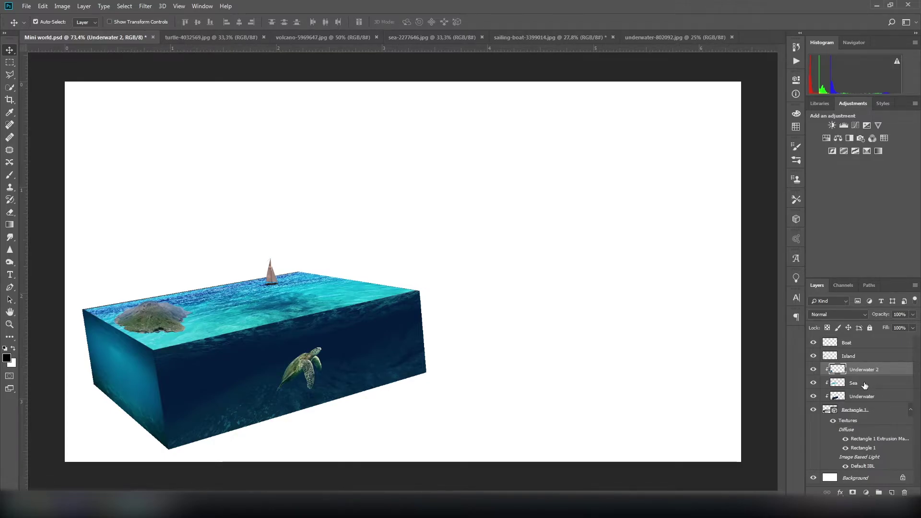
click(883, 396)
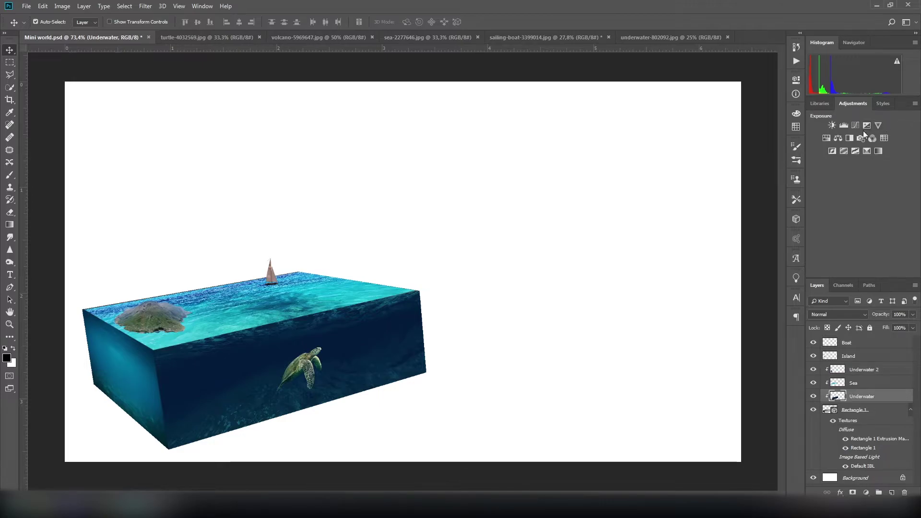
Add a Color Balance layer with midtones Cyan -100, tinted green, placed above Underwater 2.
click(838, 139)
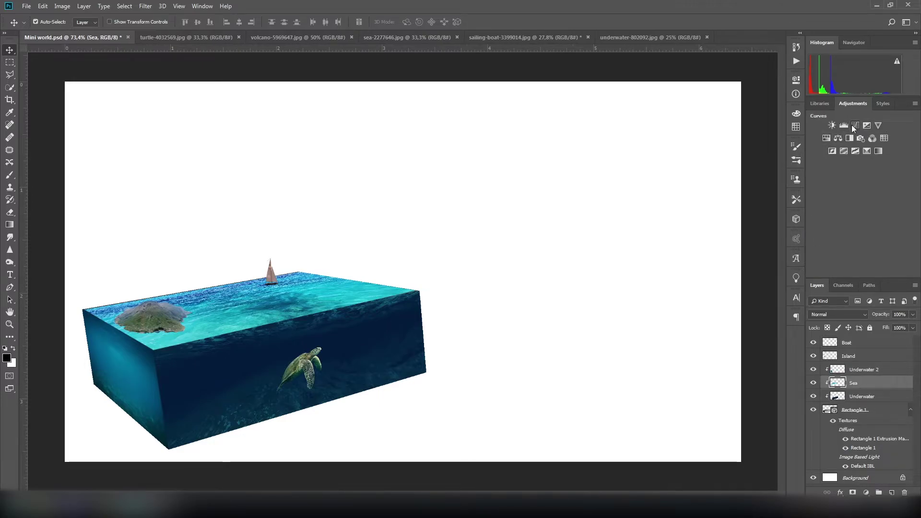
drag(715, 129, 661, 128)
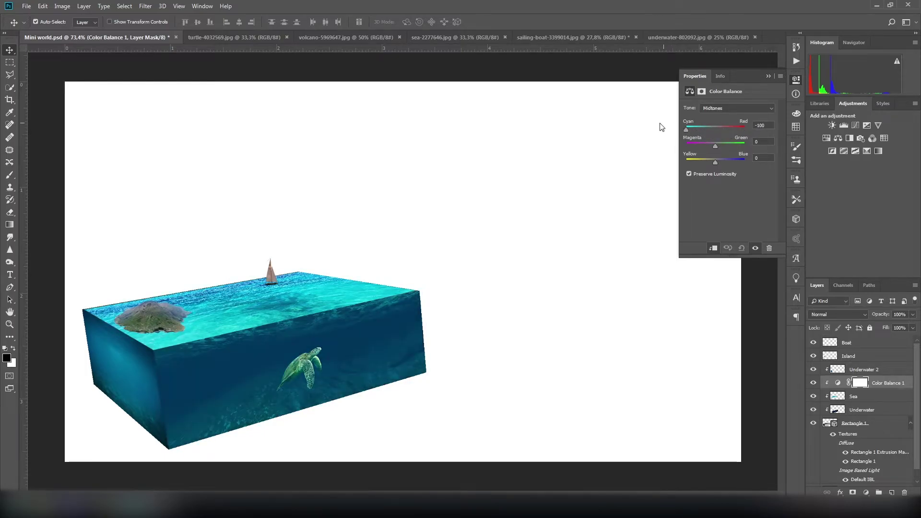
mouse_move(715, 146)
mouse_down()
mouse_move(730, 145)
mouse_move(711, 144)
mouse_move(720, 160)
mouse_move(692, 159)
mouse_up()
drag(874, 382, 873, 365)
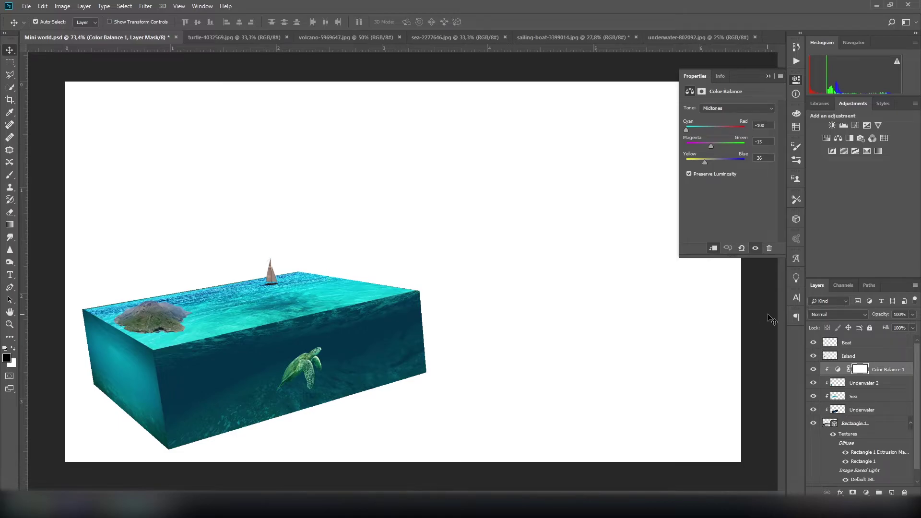
Tint the highlights and shadows toward green and blue (shadows Green +11, Blue +10).
click(736, 107)
click(714, 129)
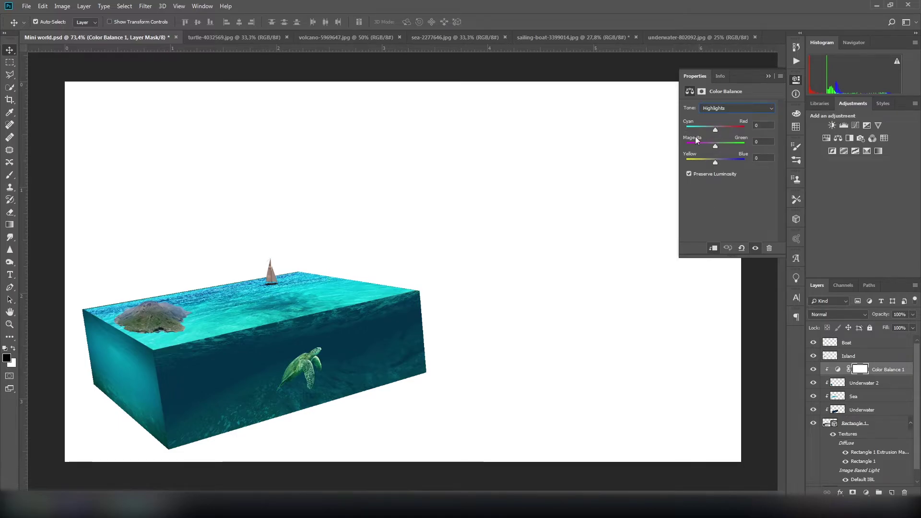
mouse_move(715, 130)
mouse_down()
mouse_move(670, 135)
mouse_move(715, 129)
mouse_move(701, 146)
mouse_move(718, 146)
mouse_move(718, 163)
mouse_up()
click(736, 108)
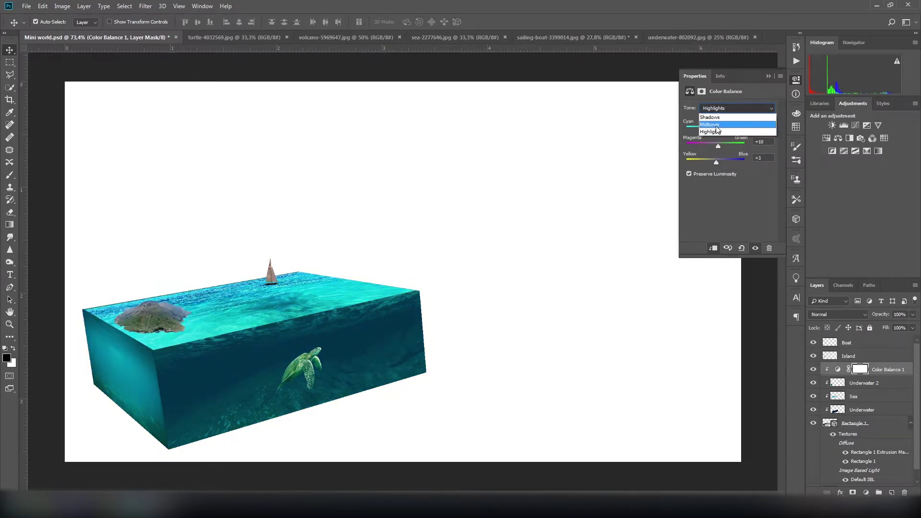
mouse_move(715, 129)
mouse_down()
mouse_move(742, 128)
mouse_move(715, 125)
mouse_move(706, 146)
mouse_move(723, 145)
mouse_move(713, 162)
mouse_move(721, 162)
mouse_move(709, 163)
mouse_move(716, 163)
mouse_up()
click(715, 146)
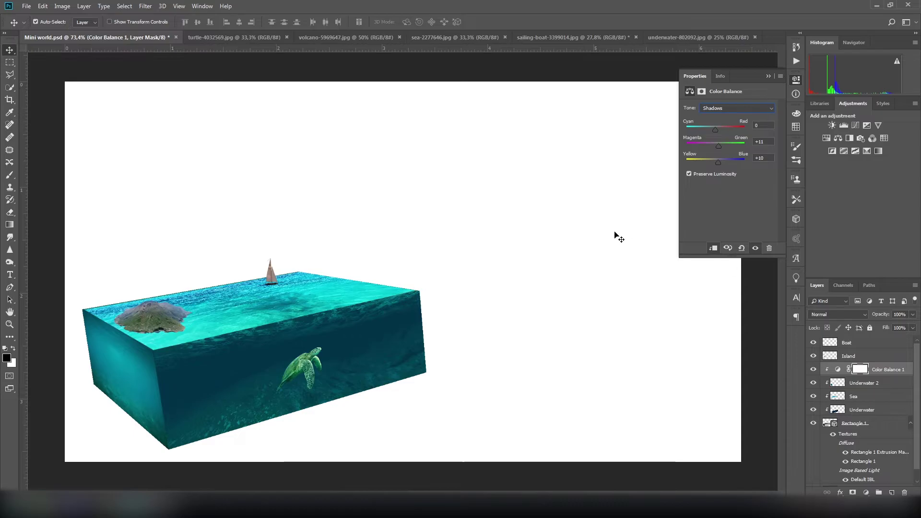
drag(96, 314, 102, 315)
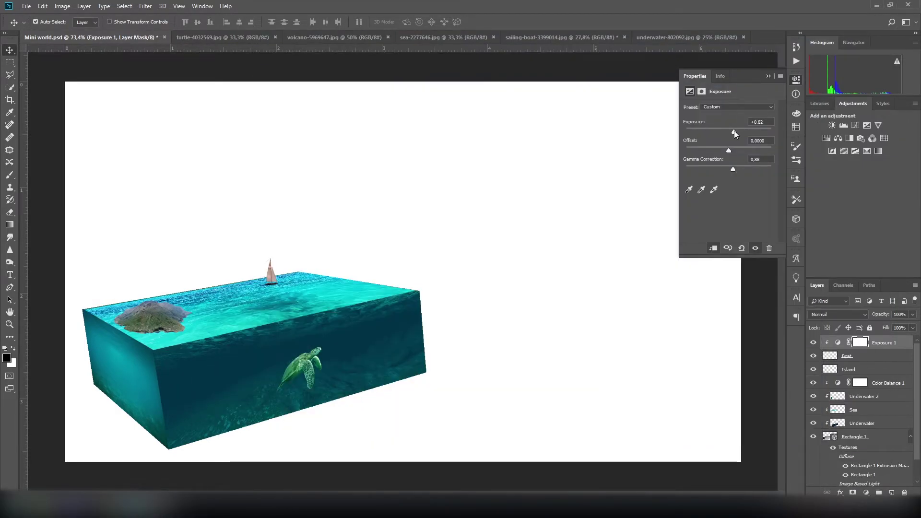
Nudge the boat brighter, then add a clipped Island Color Balance (Cyan -38, Green +11, Blue +21).
drag(734, 131, 737, 131)
click(869, 366)
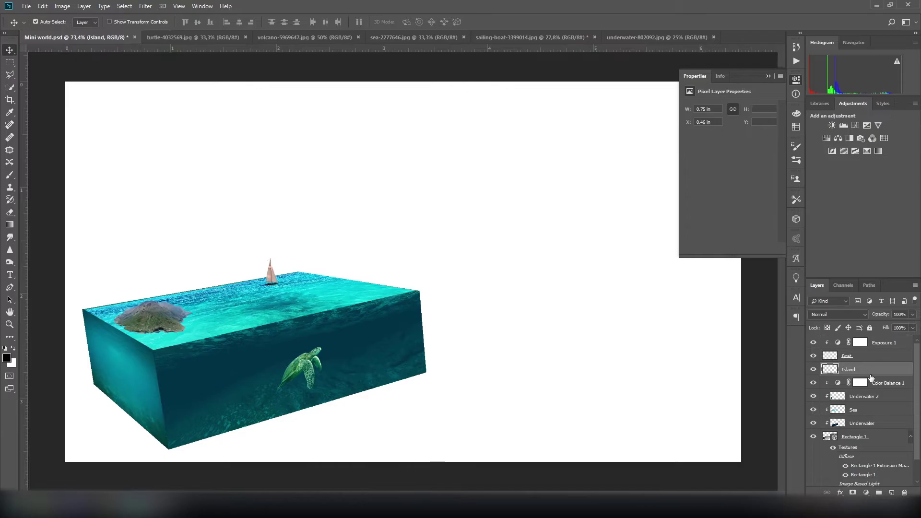
click(838, 138)
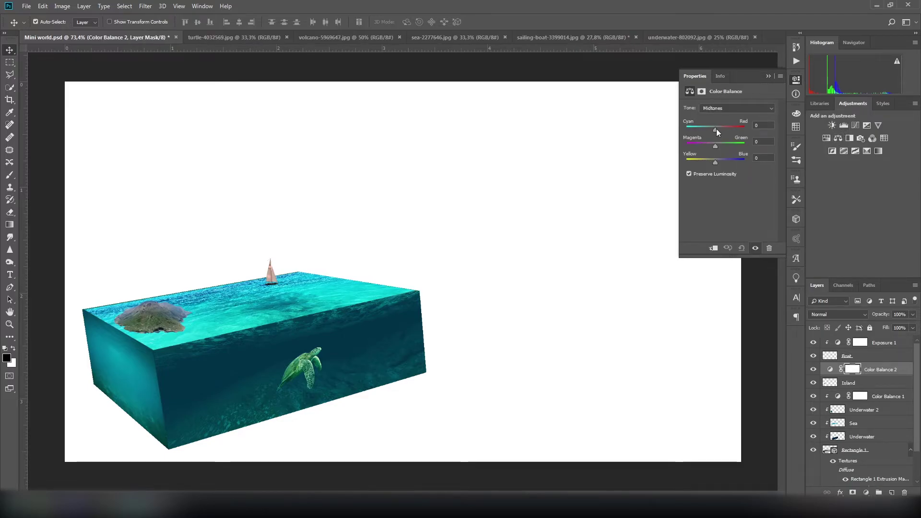
mouse_move(716, 129)
mouse_down()
mouse_move(704, 128)
mouse_move(717, 146)
mouse_move(698, 160)
mouse_move(721, 163)
mouse_up()
click(711, 248)
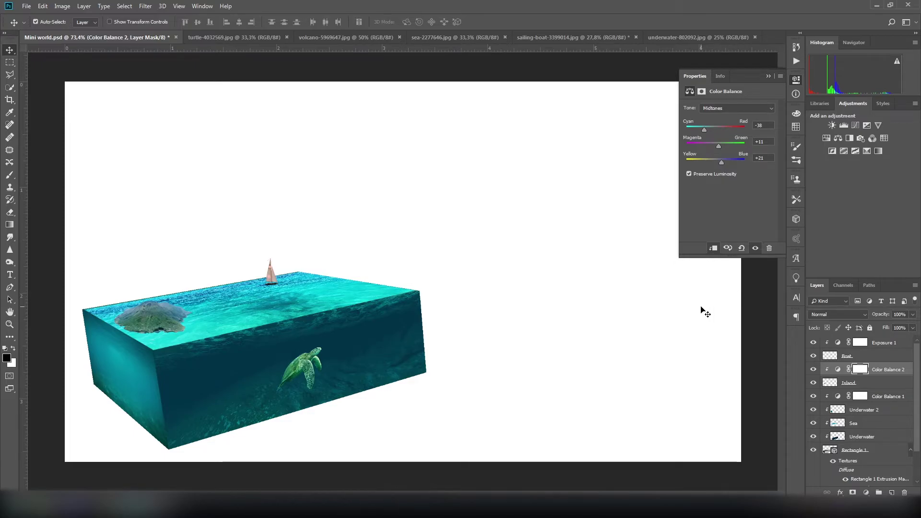
Add Color Balance 3 above Exposure 1 at Cyan -100 and brighten the box's front face.
click(903, 343)
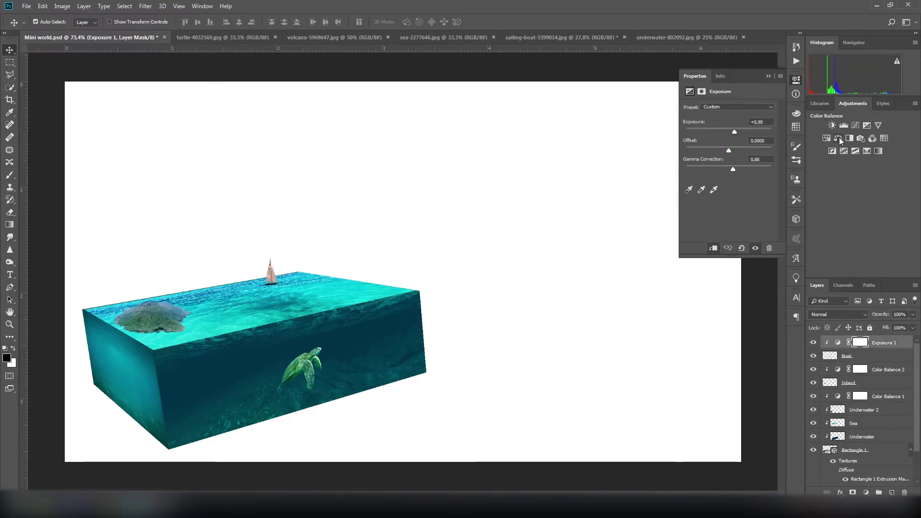
click(840, 139)
mouse_move(692, 129)
mouse_down()
mouse_move(715, 131)
mouse_move(667, 134)
mouse_up()
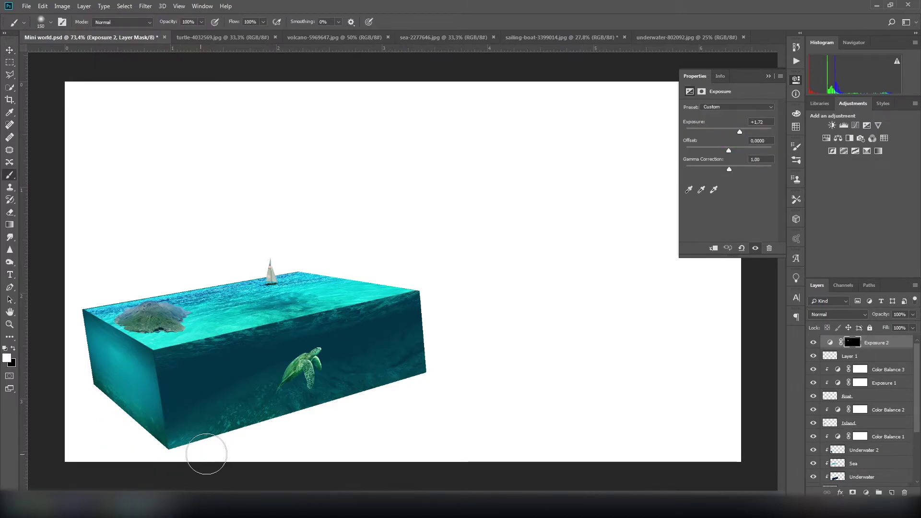
drag(205, 448, 438, 362)
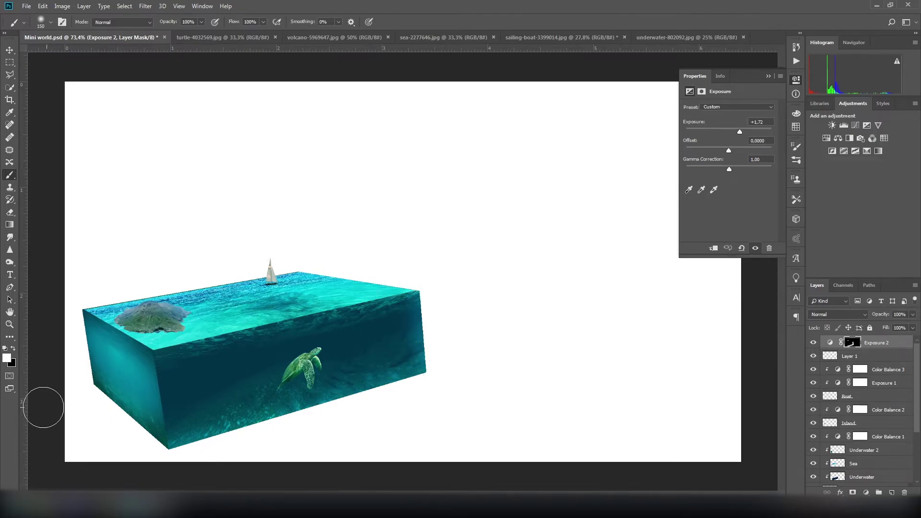
Brighten the upper-left of the box's left face through the Exposure mask.
drag(72, 370, 103, 422)
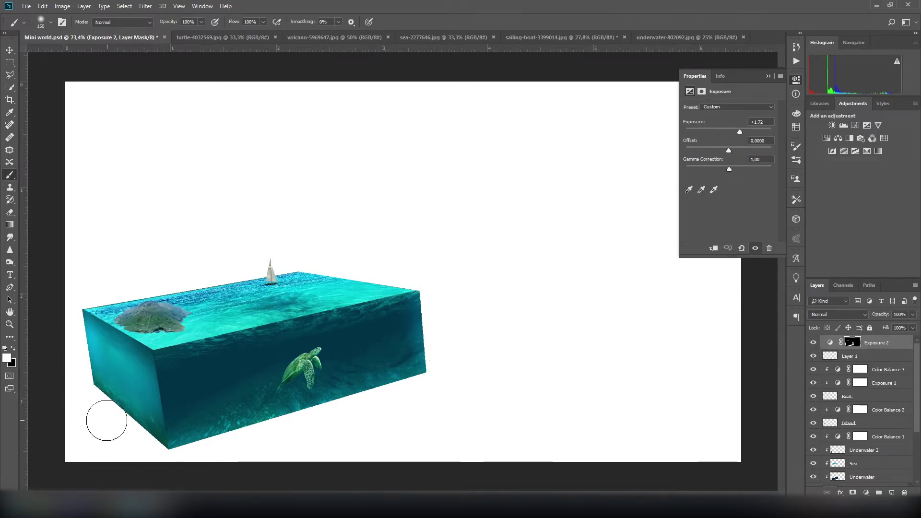
key(ctrl+shift+alt+e)
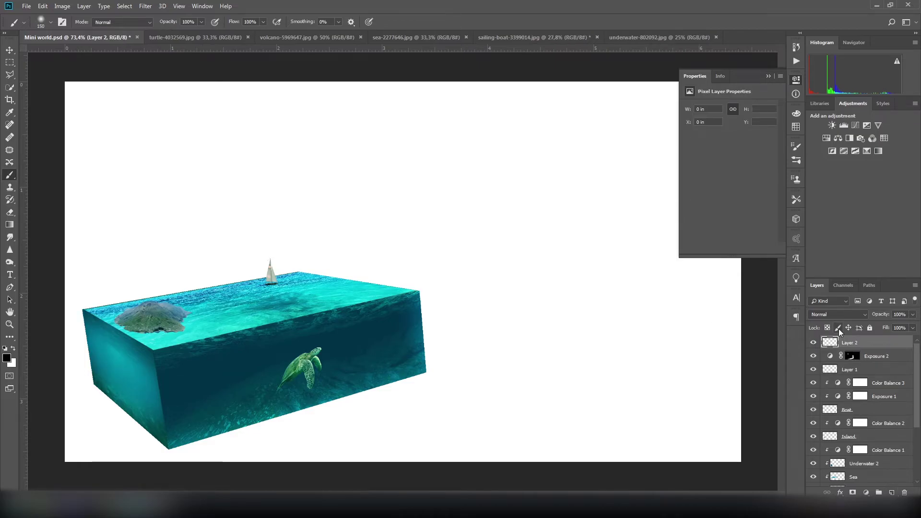
key(ctrl+z)
Add an inverted-mask Exposure at -0.82 and paint it onto the box's lower front-left edge.
click(866, 126)
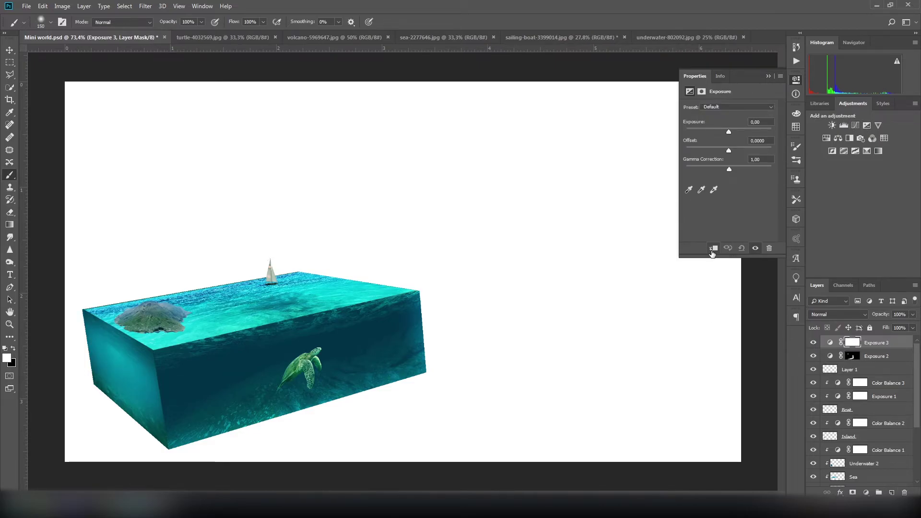
key(ctrl+i)
drag(728, 133, 723, 133)
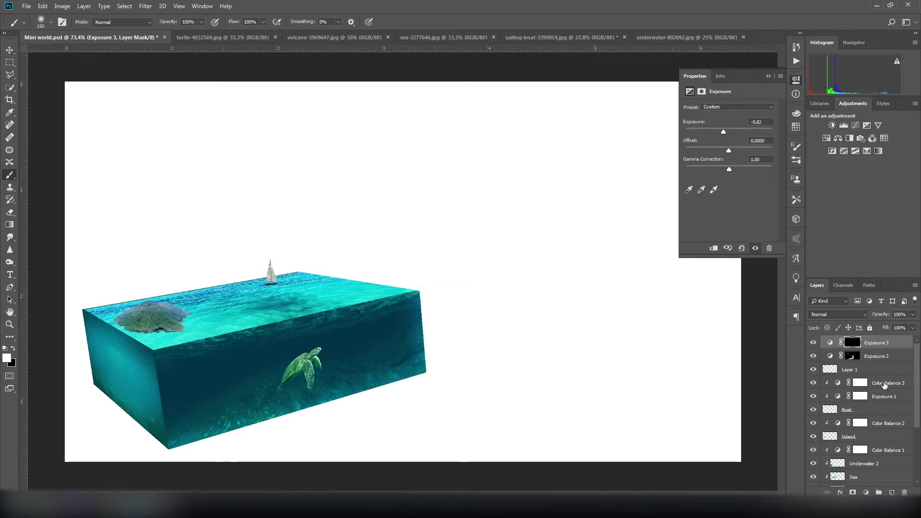
mouse_move(175, 370)
mouse_down()
mouse_move(176, 430)
mouse_move(199, 385)
mouse_move(230, 398)
mouse_move(175, 428)
mouse_move(191, 428)
mouse_up()
Give the Island layer a layer mask and get the Brush ready for painting it.
key(g)
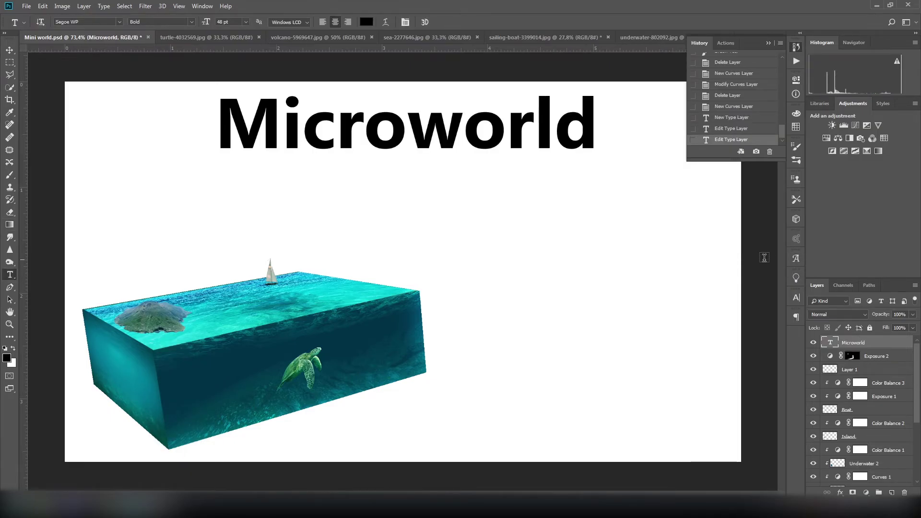
scroll(858, 390, down, 4)
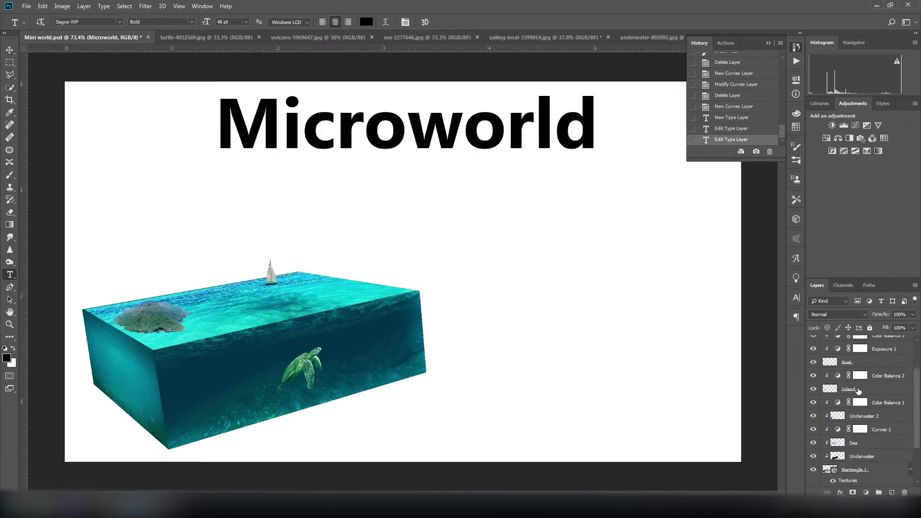
click(858, 391)
click(852, 493)
click(10, 175)
Paint black with a smaller brush on the Island mask, blending its right and lower-left edges into the sea.
key(x)
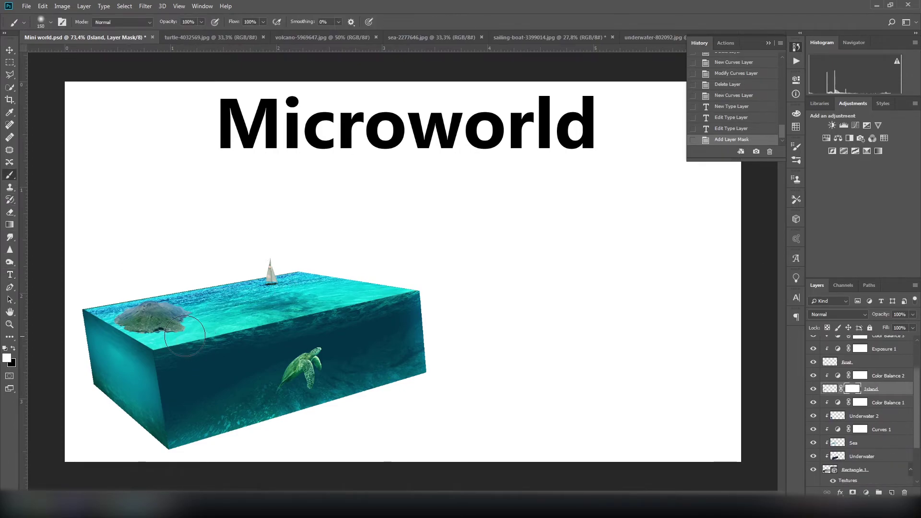
scroll(105, 353, up, 3)
key(x)
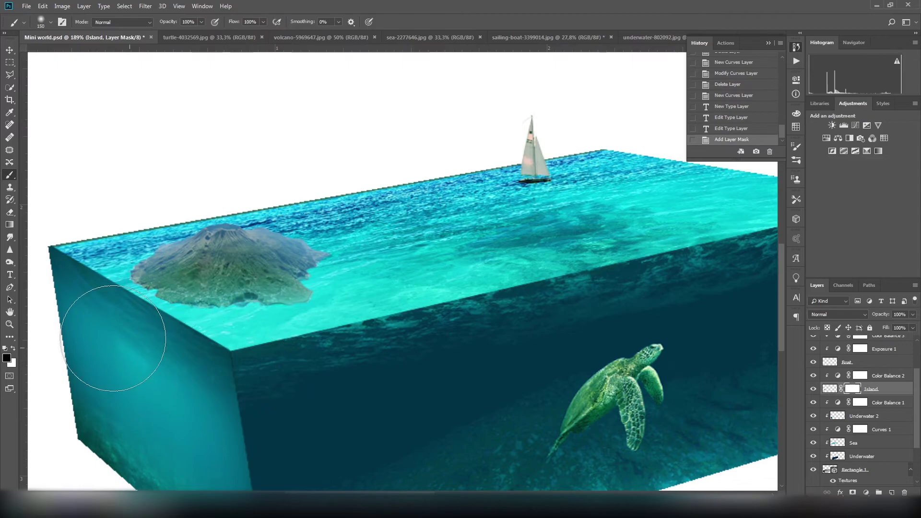
key(bracketleft)
key(bracketleft)
key(bracketleft)
drag(331, 259, 312, 297)
mouse_move(326, 254)
mouse_down()
mouse_move(316, 278)
mouse_move(258, 322)
mouse_move(325, 302)
mouse_move(246, 312)
mouse_up()
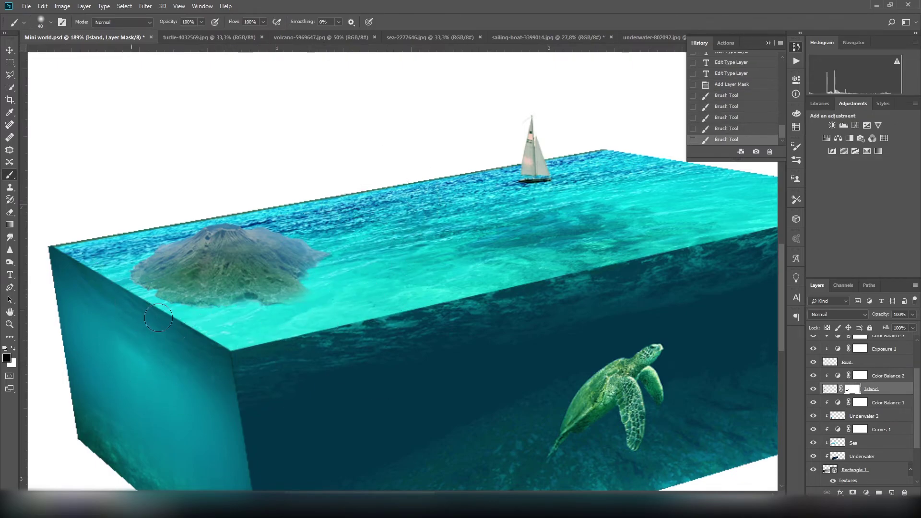
drag(126, 281, 144, 250)
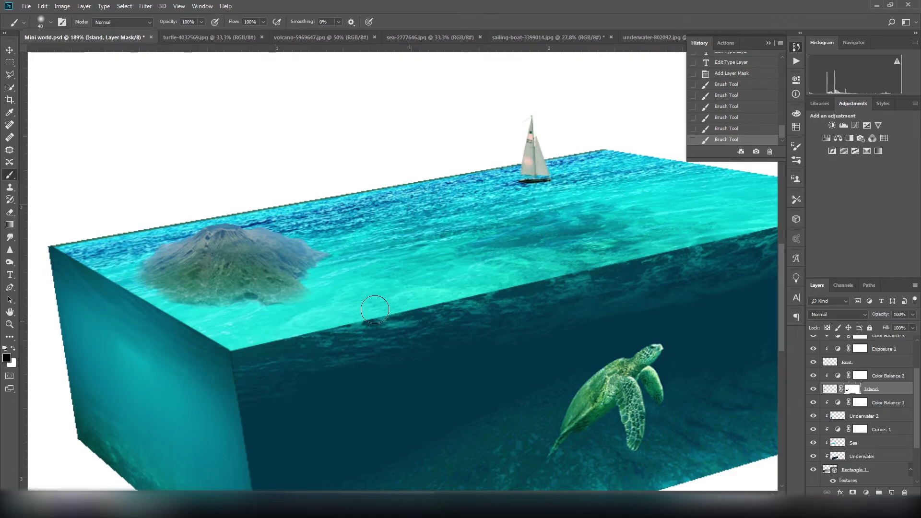
key(ctrl+minus)
key(ctrl+minus)
click(167, 364)
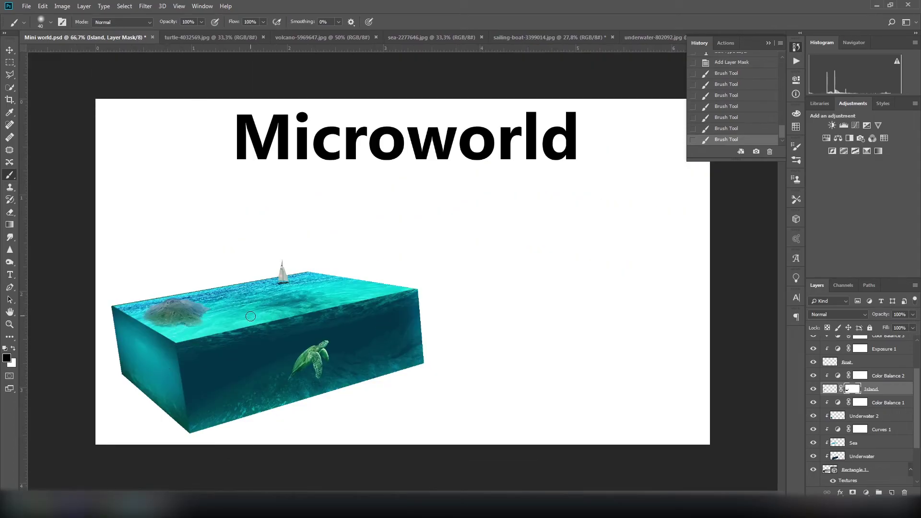
scroll(858, 391, up, 3)
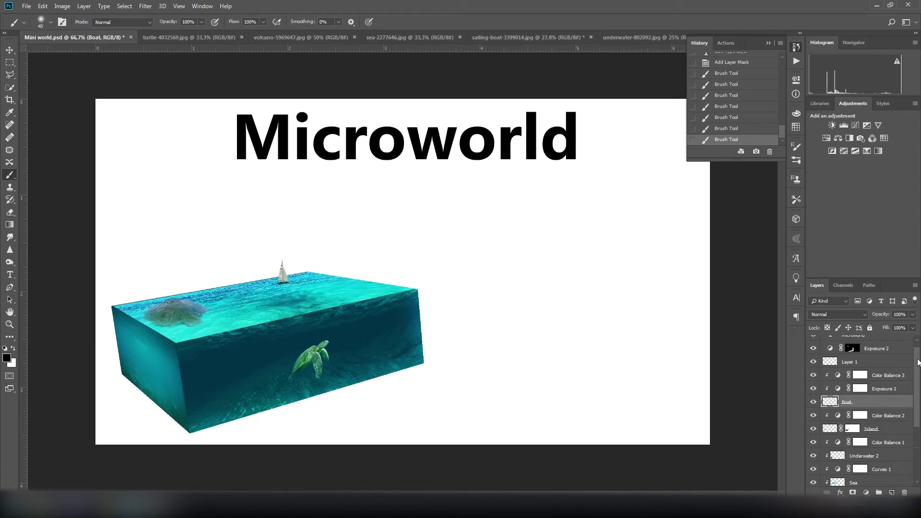
click(858, 391)
click(867, 125)
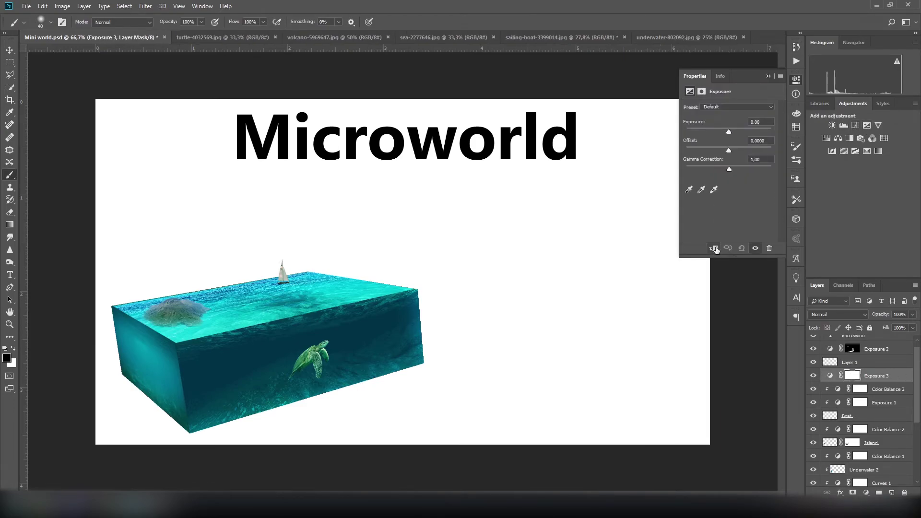
click(714, 248)
drag(729, 133, 739, 133)
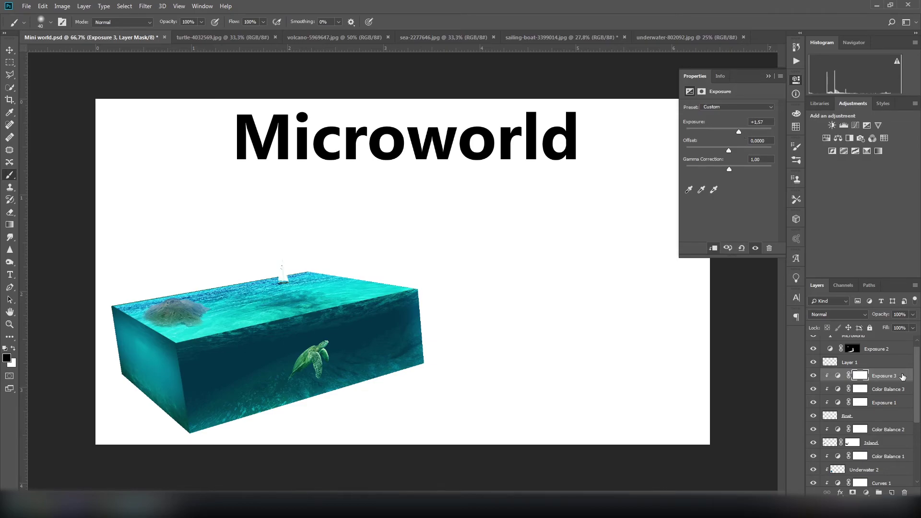
key(Delete)
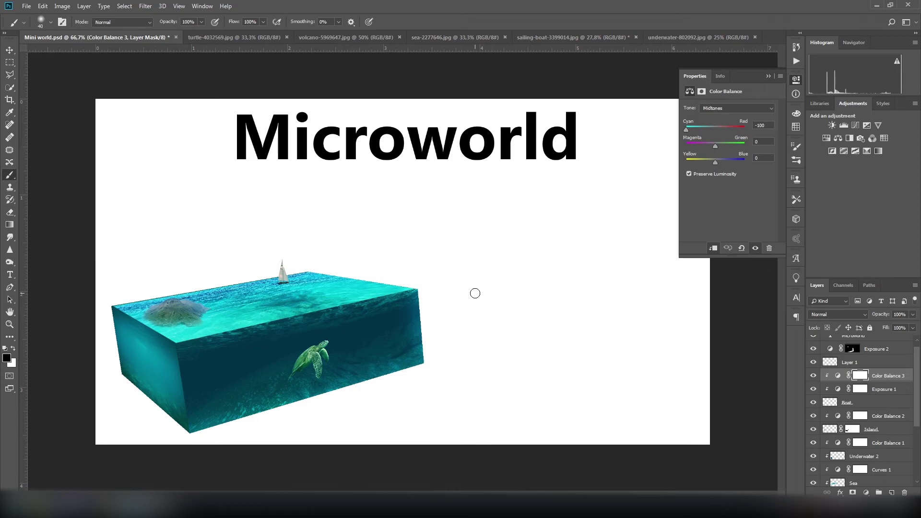